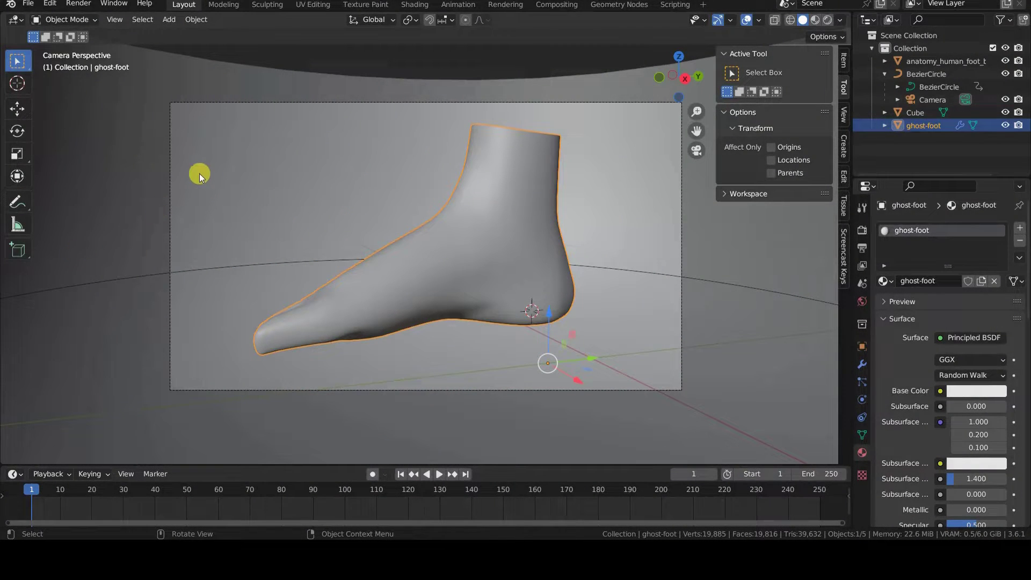
Bring up the Blender application menu from the top-bar logo.
left_click(13, 6)
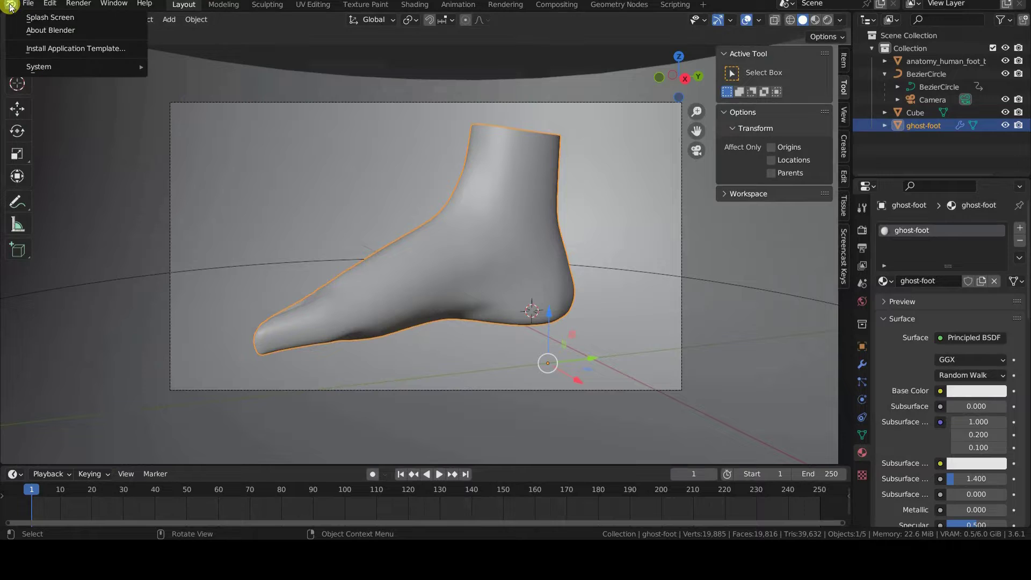
Show the About Blender information for this version.
left_click(25, 31)
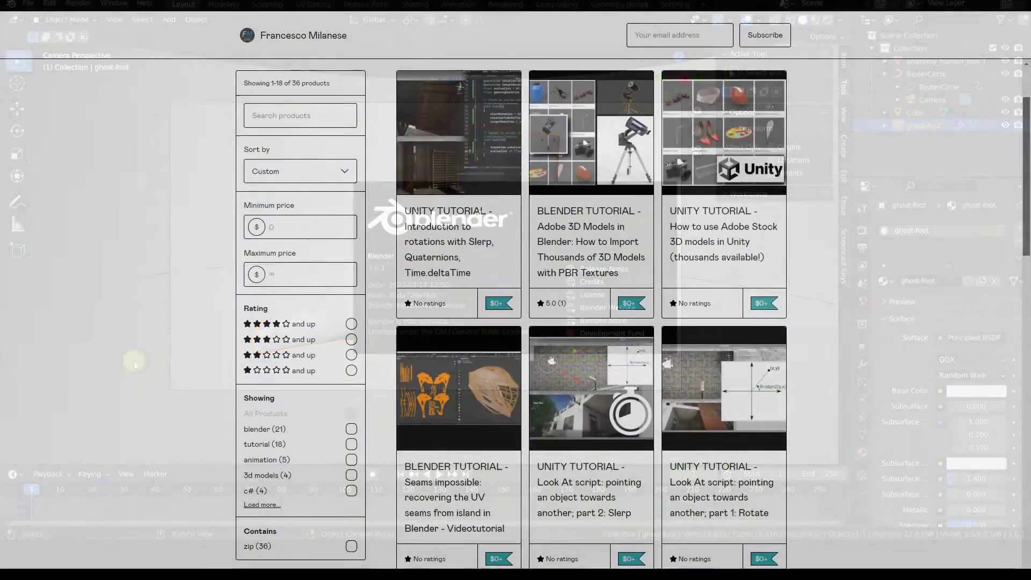
scroll(59, 480, "down", 2)
scroll(59, 480, "down", 2)
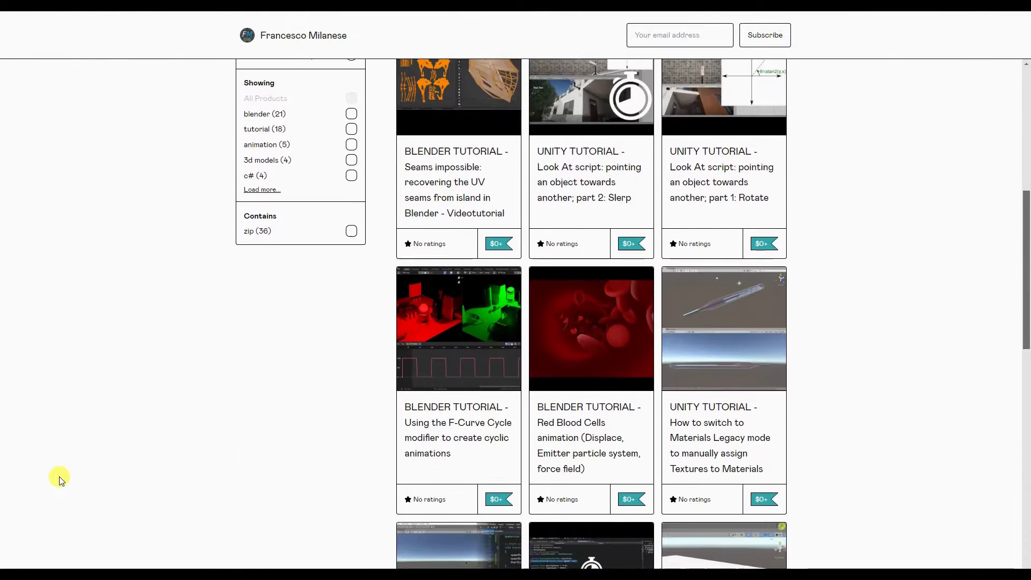
scroll(59, 480, "down", 2)
scroll(59, 480, "down", 2)
scroll(59, 480, "down", 2)
scroll(59, 480, "down", 2)
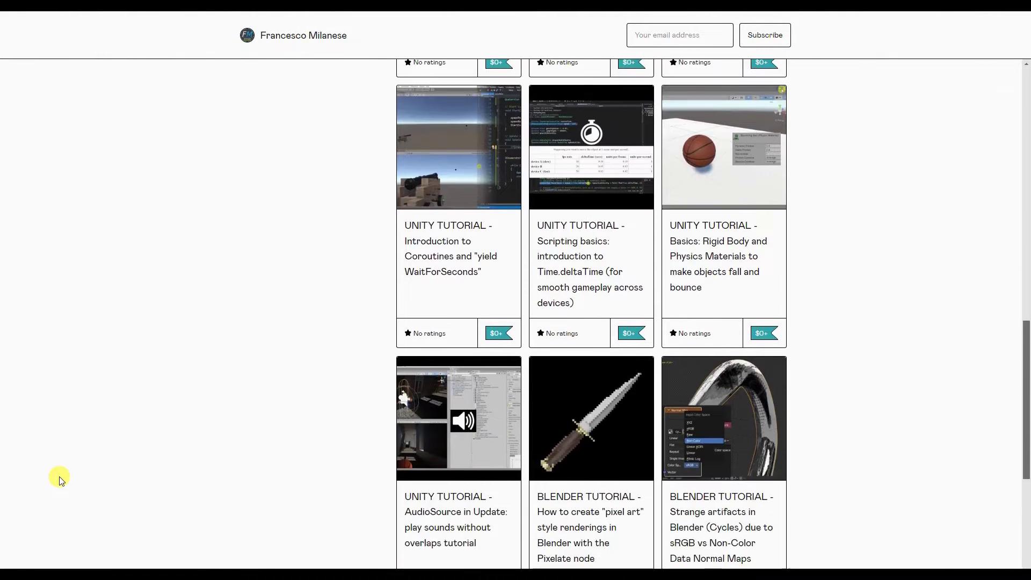
scroll(59, 481, "down", 2)
scroll(59, 480, "down", 2)
scroll(58, 481, "down", 2)
scroll(59, 480, "down", 2)
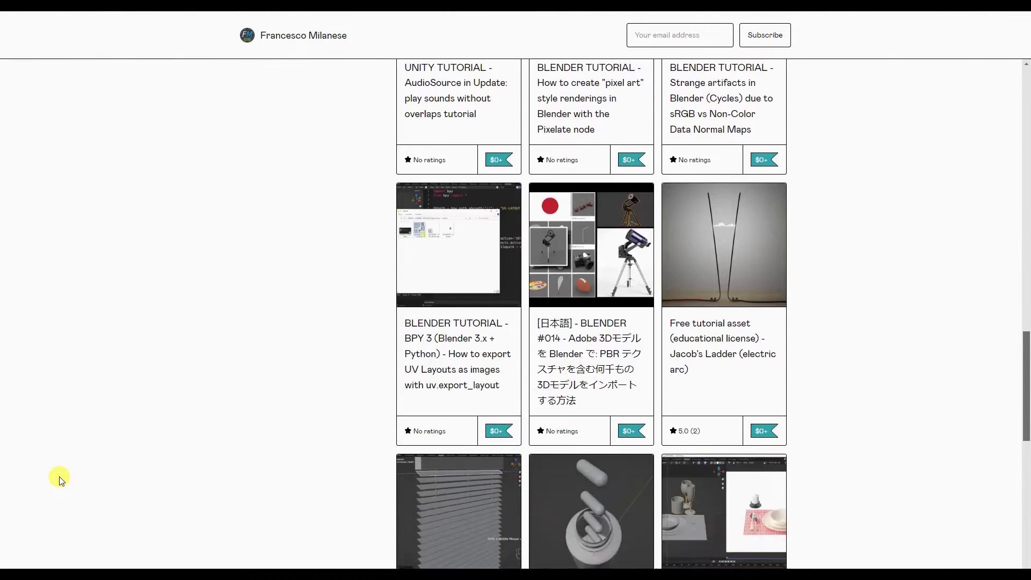
scroll(58, 480, "down", 2)
scroll(58, 480, "down", 2)
scroll(58, 480, "down", 2)
scroll(59, 480, "down", 2)
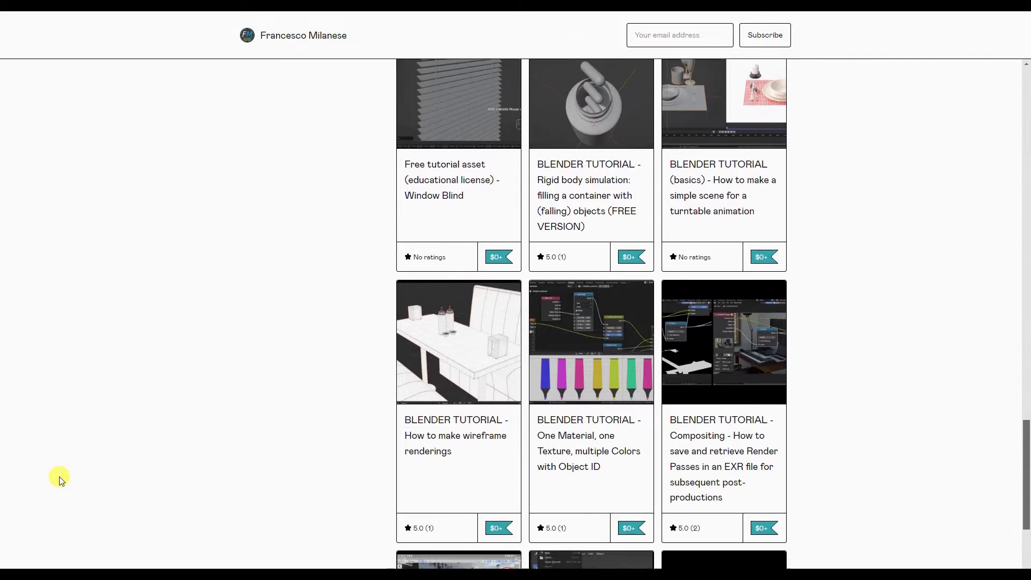
scroll(58, 481, "down", 2)
scroll(59, 480, "down", 2)
scroll(59, 481, "down", 2)
scroll(59, 480, "down", 2)
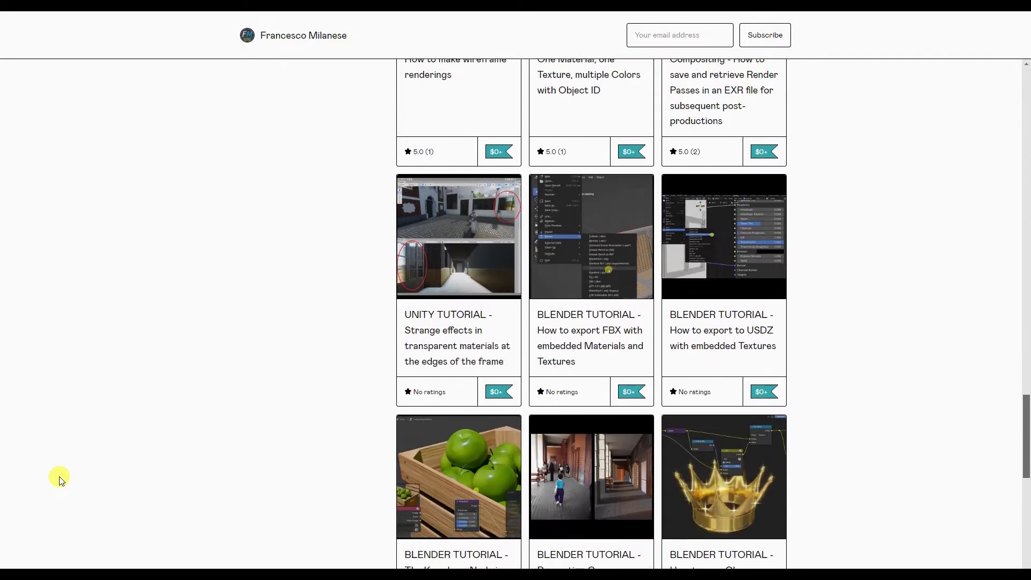
scroll(59, 480, "down", 2)
scroll(58, 480, "down", 2)
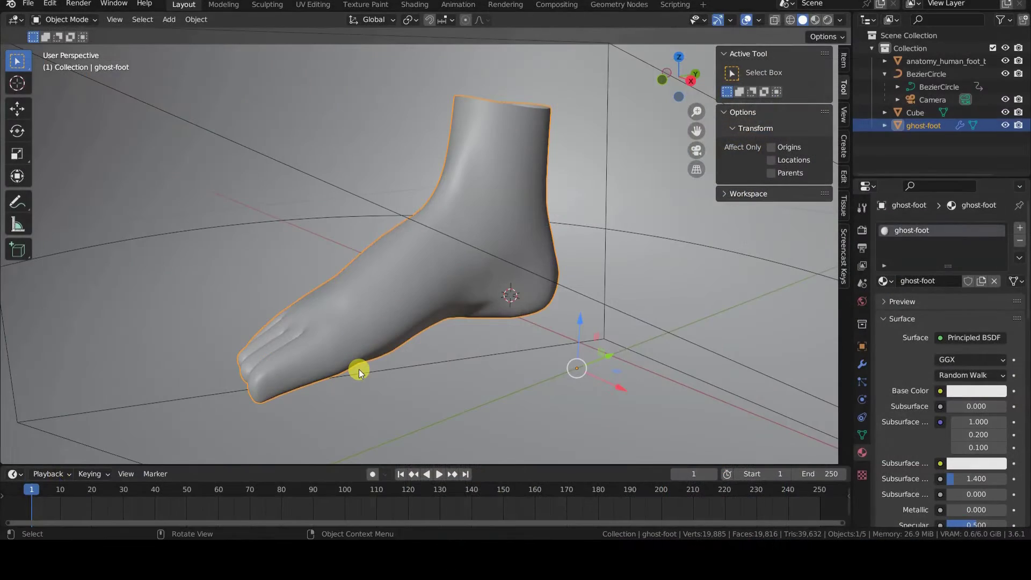
Select the ghost-foot outer mesh via wireframe shading and return to solid, showing its transform values.
key("z")
left_click(266, 363)
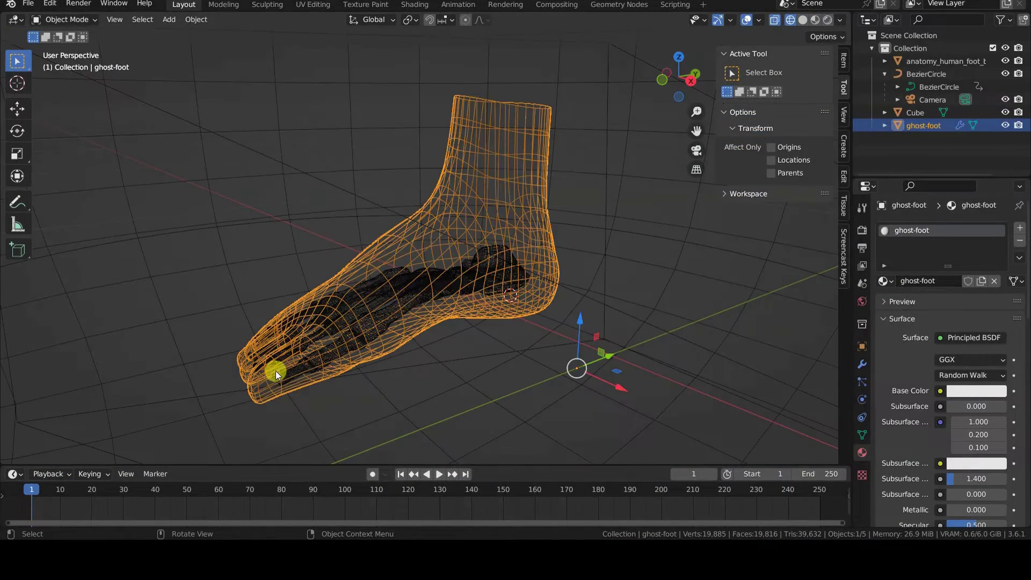
left_click(388, 342)
key("z")
left_click(467, 338)
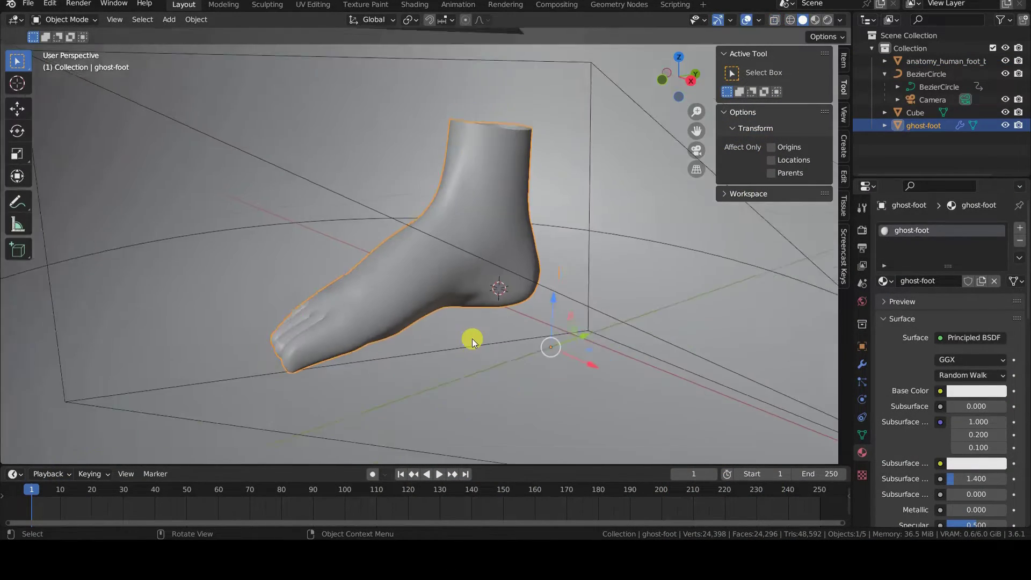
scroll(467, 339, "down", 5)
mouse_move(468, 338)
middle_mouse_down()
mouse_move(419, 392)
mouse_move(453, 372)
middle_mouse_up()
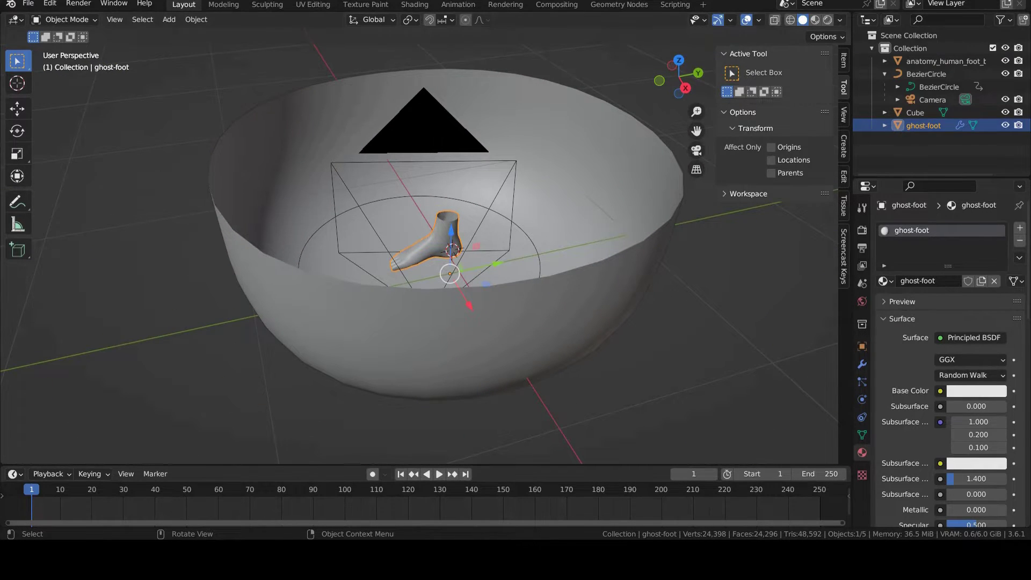
left_click(433, 258)
Select the camera and its BezierCircle path, play and rewind the orbit animation, then show world background settings.
left_click(465, 253)
middle_click_drag(465, 254, 397, 304)
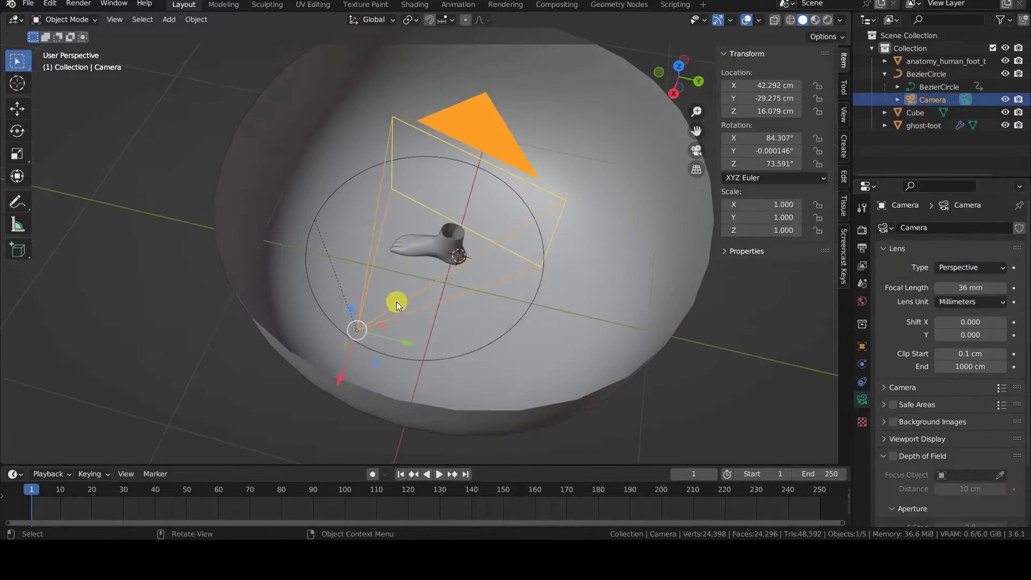
left_click(364, 347)
scroll(471, 315, "up", 2)
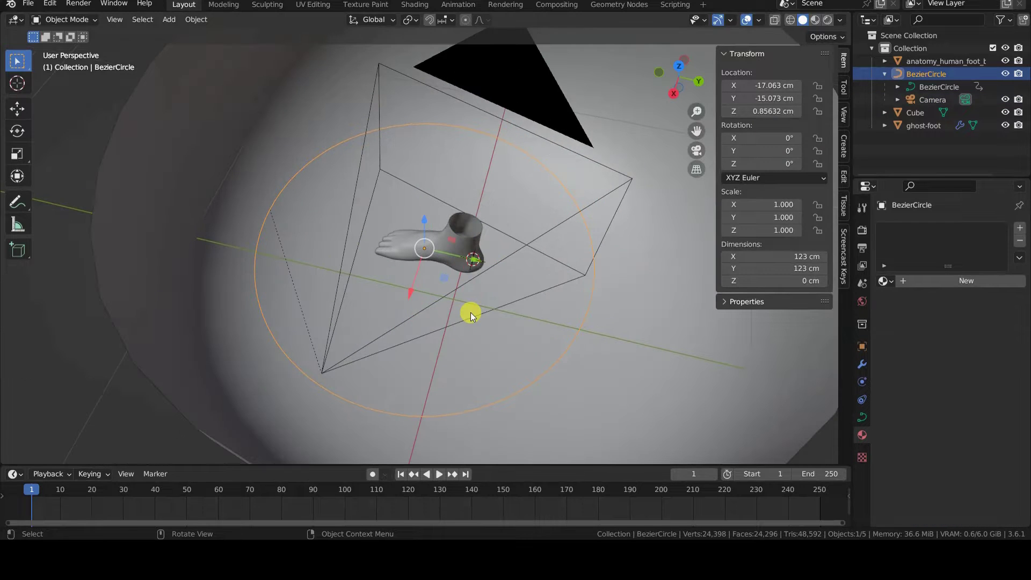
left_click(442, 475)
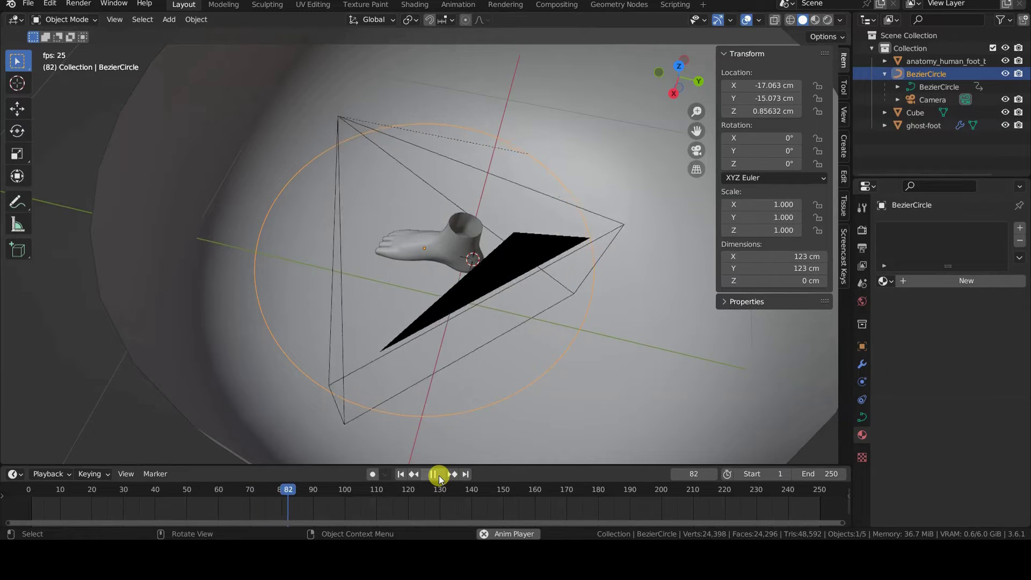
left_click(439, 475)
left_click(401, 476)
left_click(354, 385)
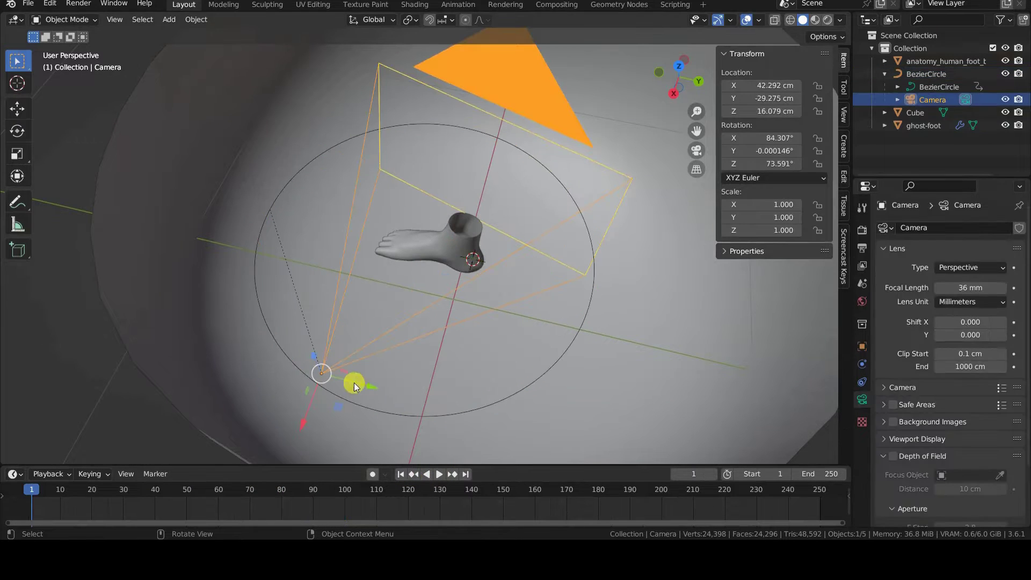
left_click(862, 303)
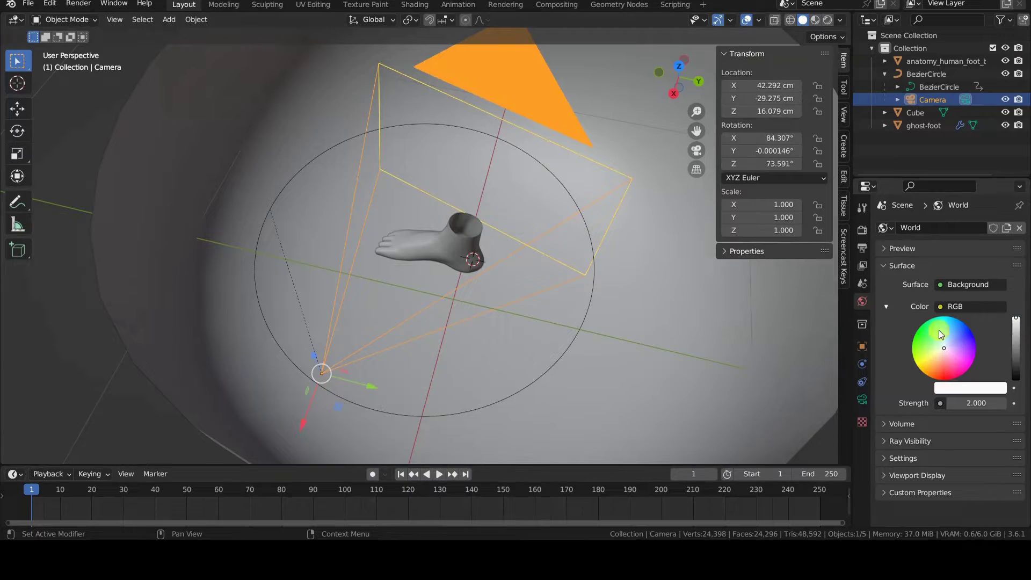
View through the camera in rendered shading and test-move the red bones out of the foot, then undo.
key("KP_0")
key("z")
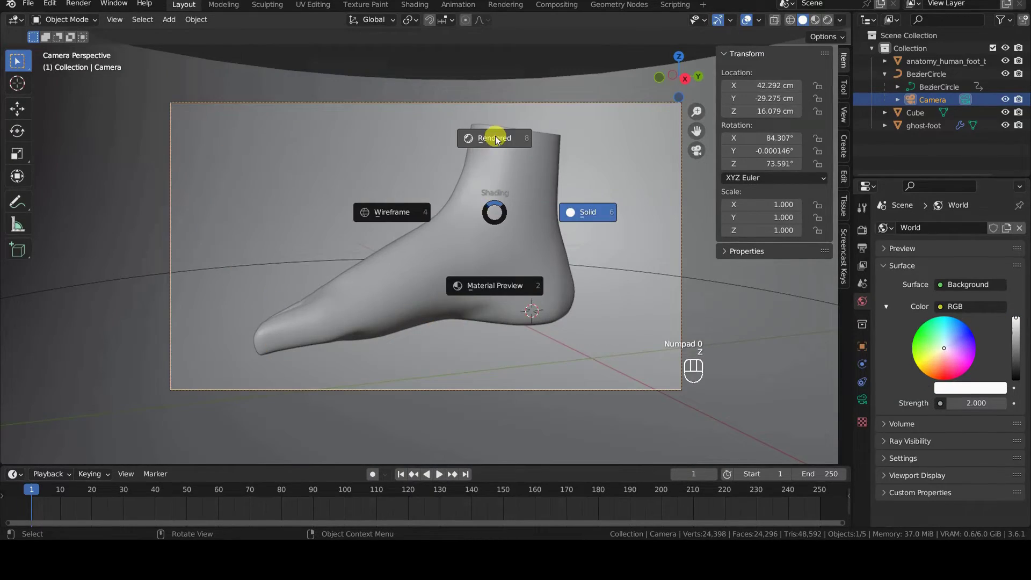
left_click(497, 139)
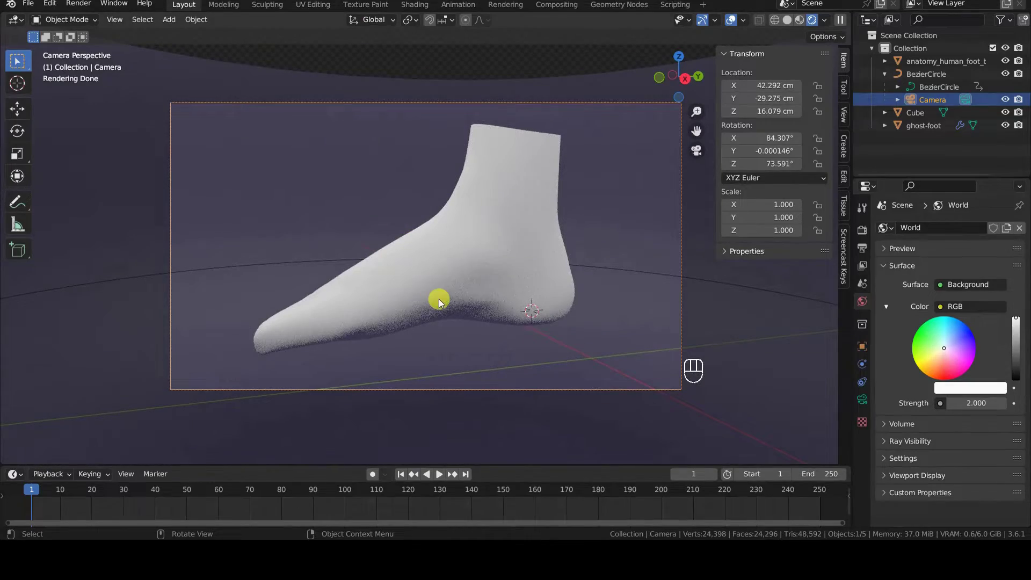
left_click(441, 281)
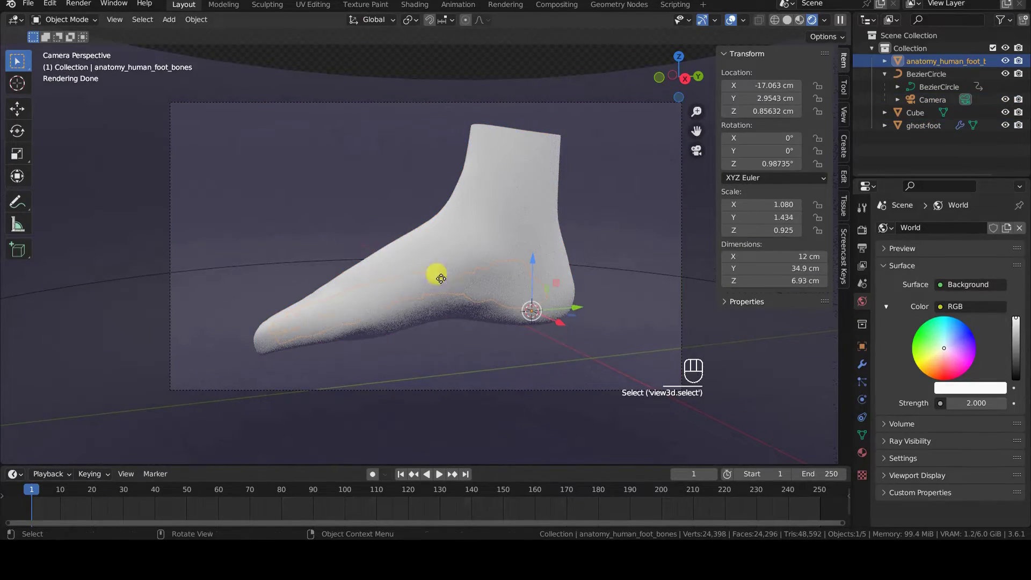
key("g")
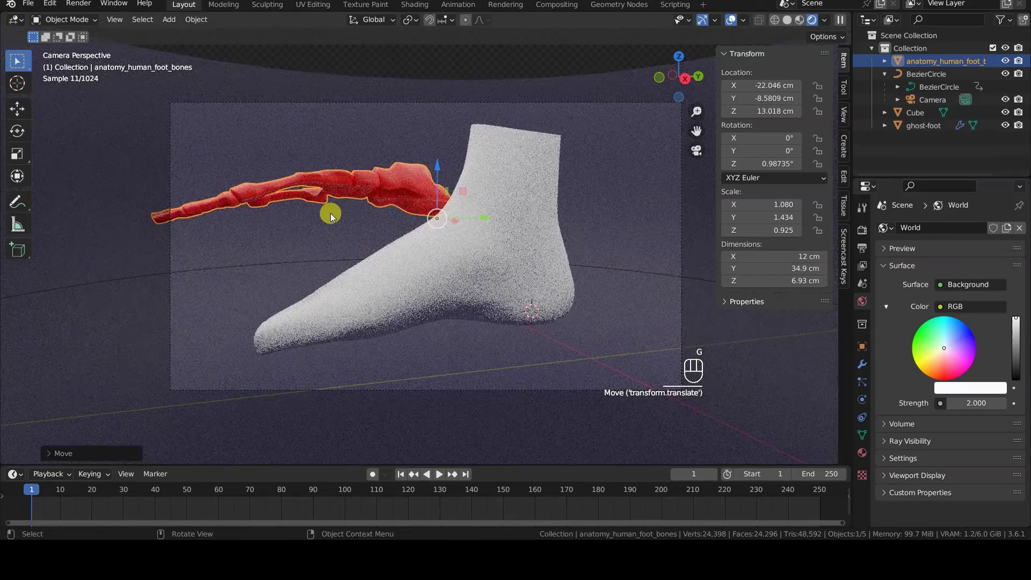
key("ctrl+z")
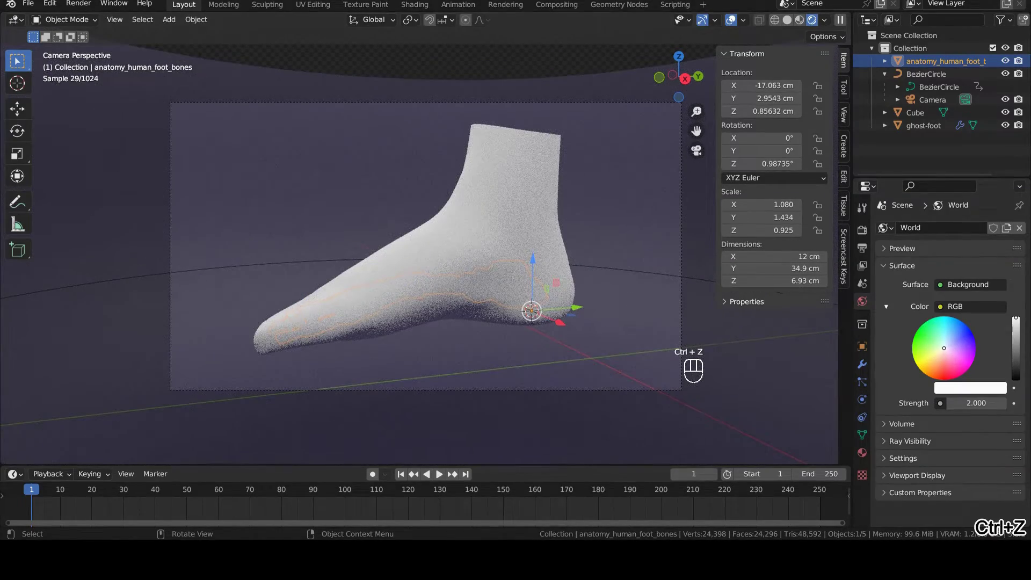
Isolate the bones in local view and split the viewport into two areas.
key("slash")
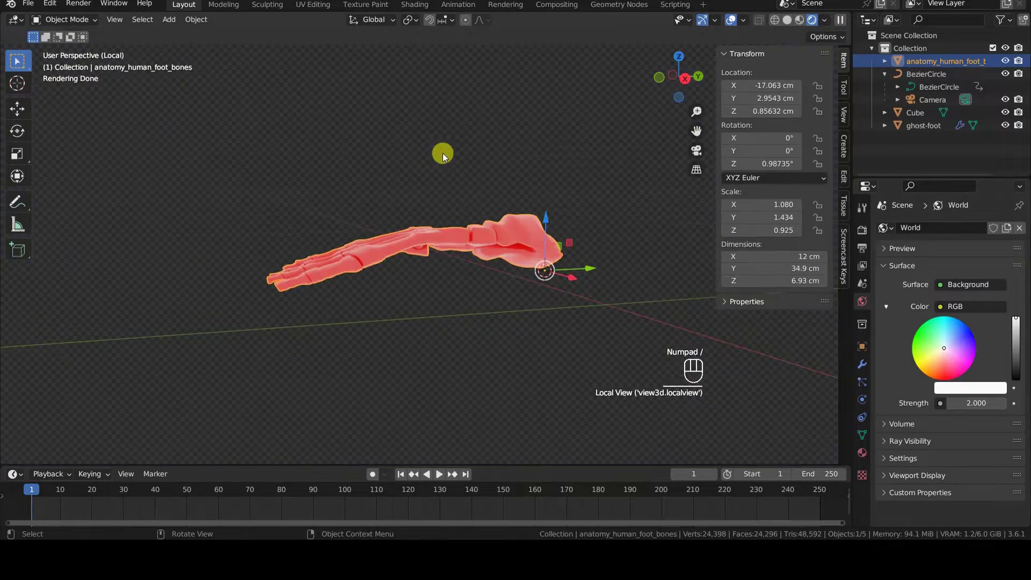
middle_click_drag(442, 155, 483, 105)
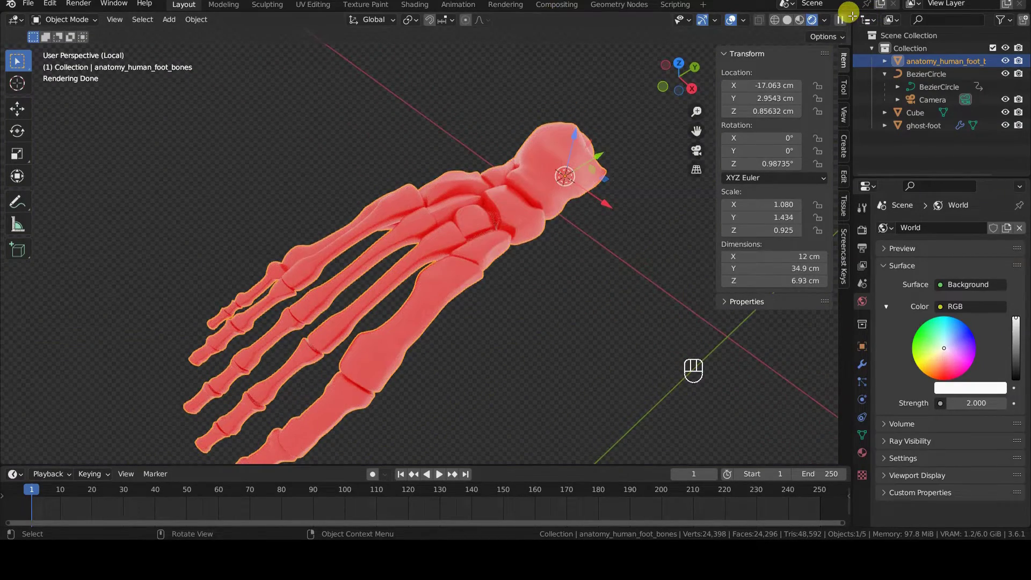
left_click_drag(850, 37, 483, 213)
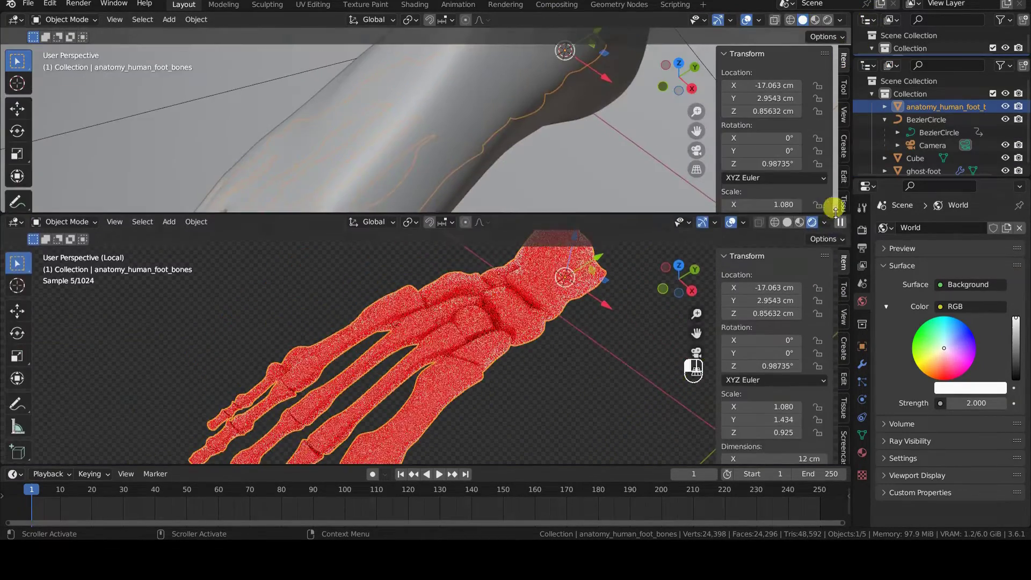
Make the new area a shader editor showing the bones' red material and inspect its Emission colour.
left_click(17, 20)
left_click(48, 141)
scroll(334, 69, "up", 2)
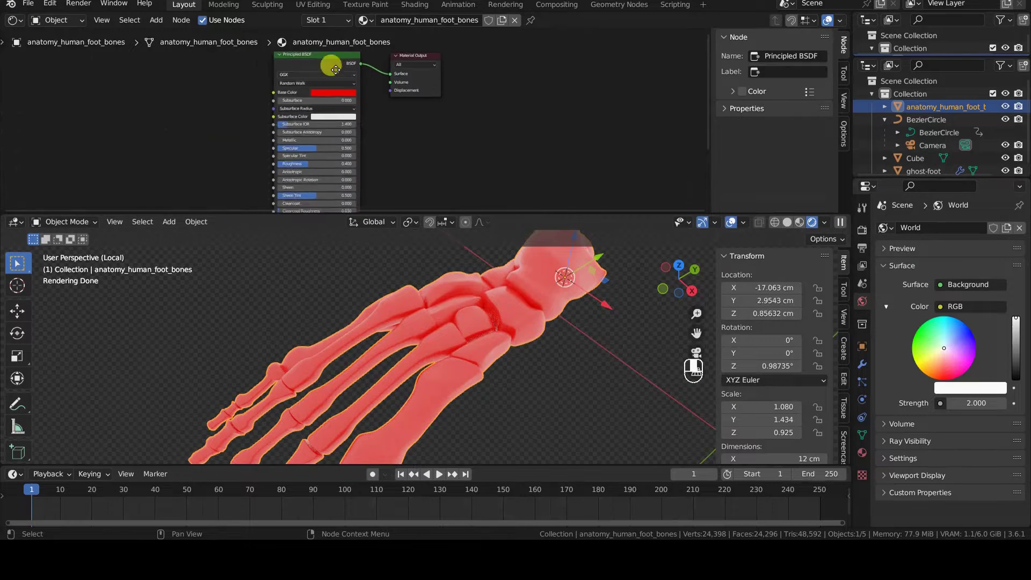
scroll(334, 69, "up", 3)
scroll(395, 153, "up", 3)
middle_click_drag(395, 145, 408, 170)
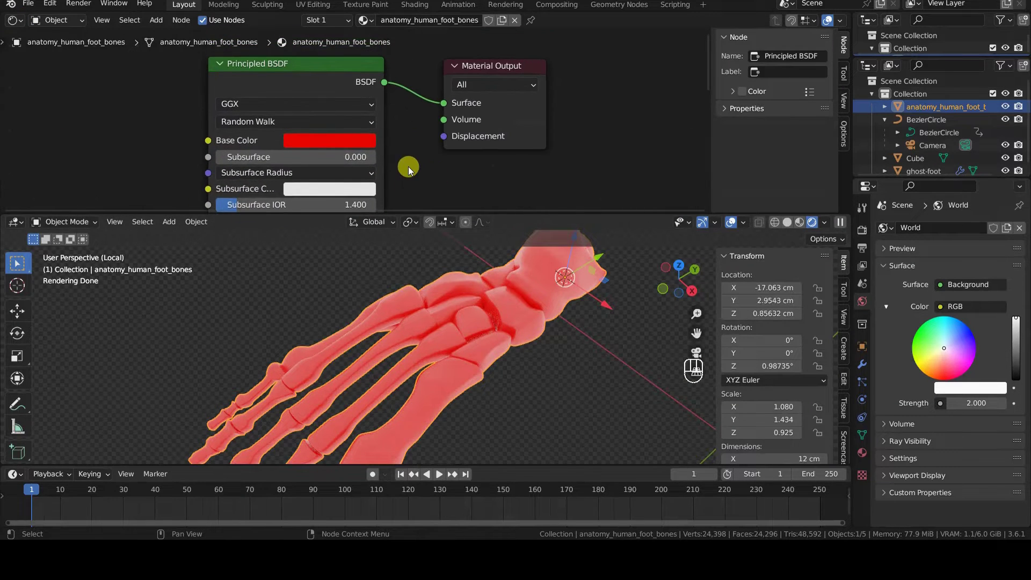
scroll(419, 169, "down", 8)
scroll(435, 206, "down", 5)
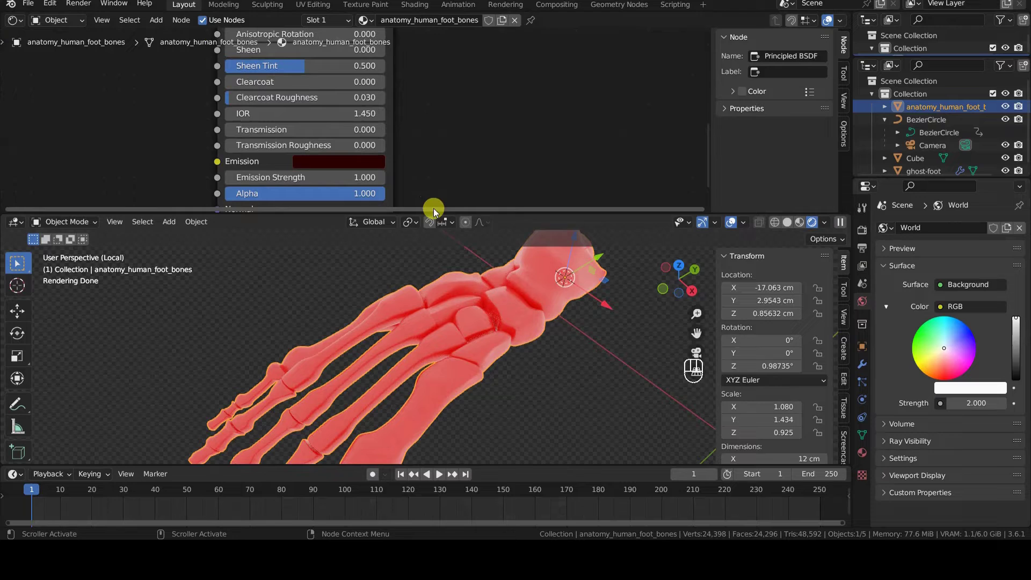
left_click(347, 165)
key("Escape")
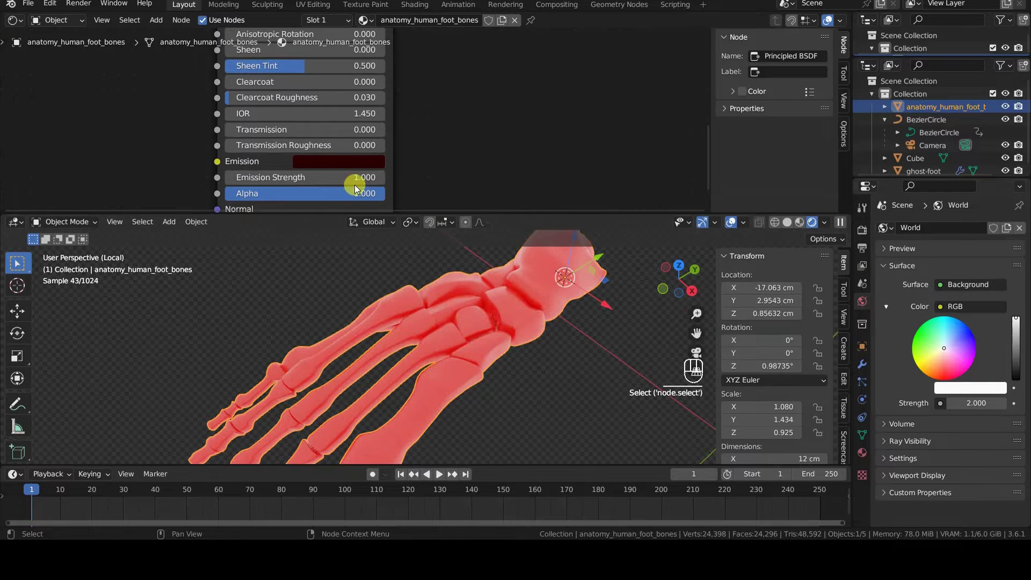
scroll(523, 183, "down", 5)
scroll(524, 184, "down", 3)
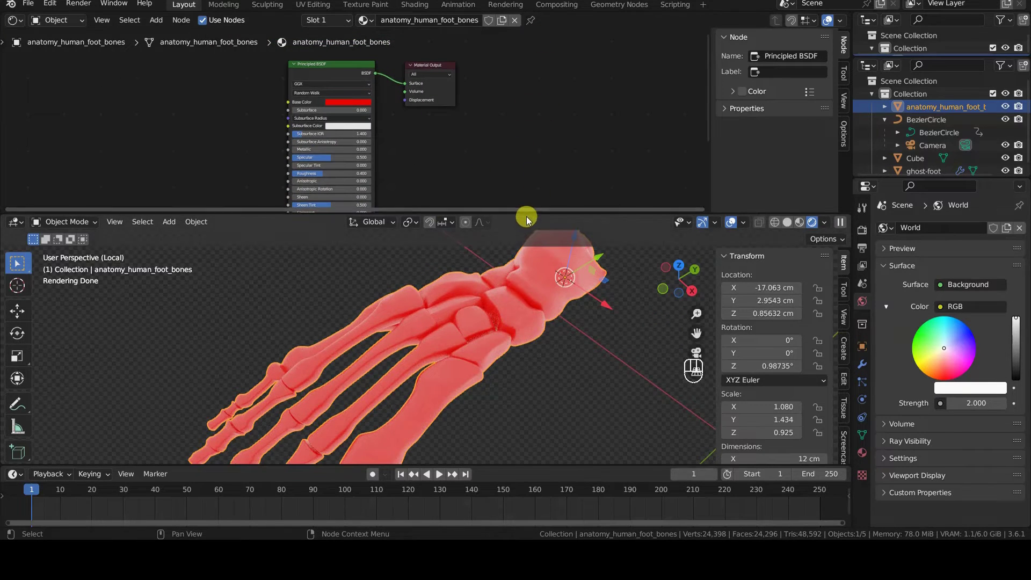
Resize the editors, deselect the bones and leave local view to see the whole foot again.
left_click_drag(524, 215, 523, 267)
left_click_drag(848, 467, 847, 533)
scroll(538, 420, "down", 4)
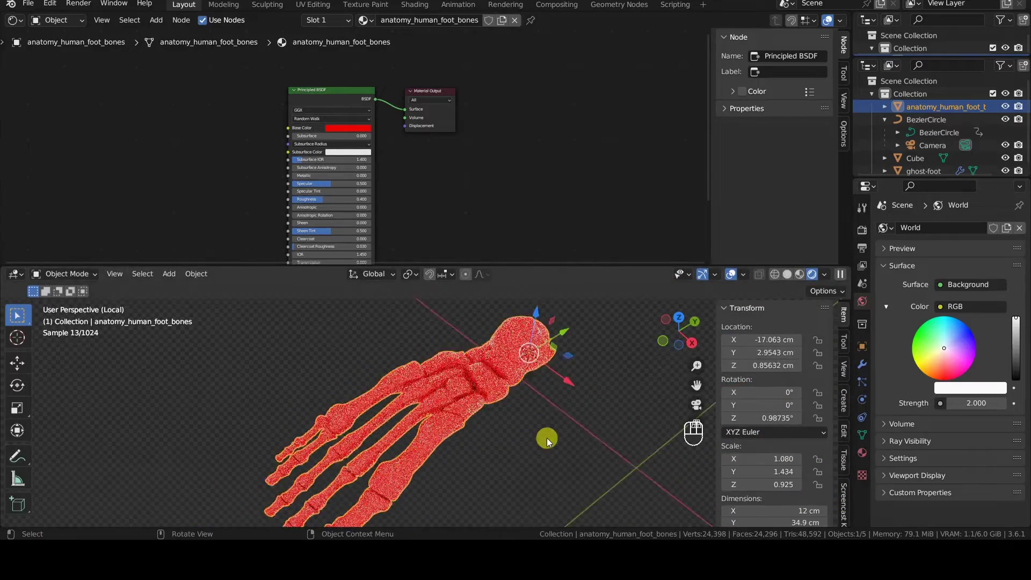
middle_click_drag(563, 403, 538, 420)
left_click(249, 421)
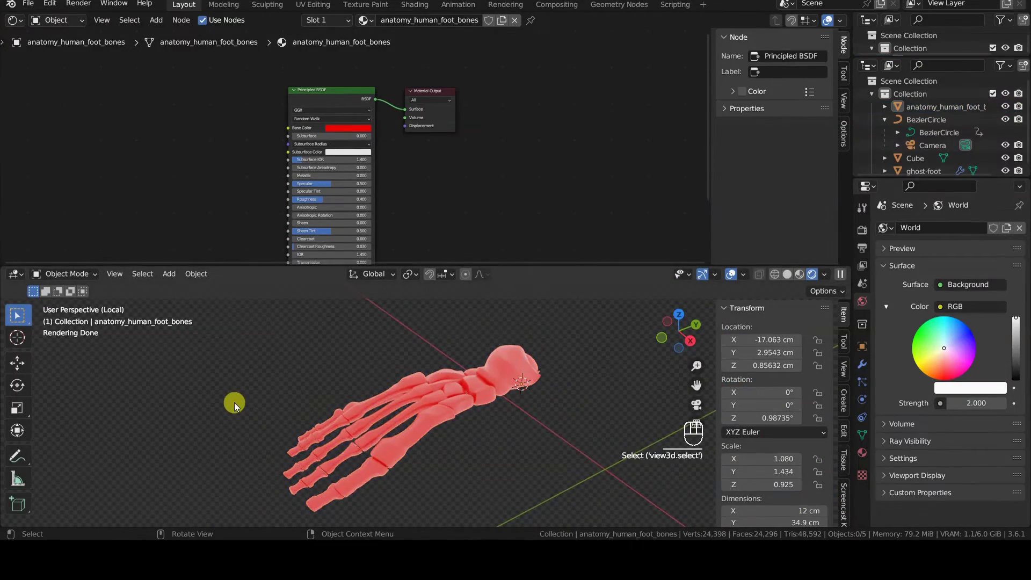
key("KP_Divide")
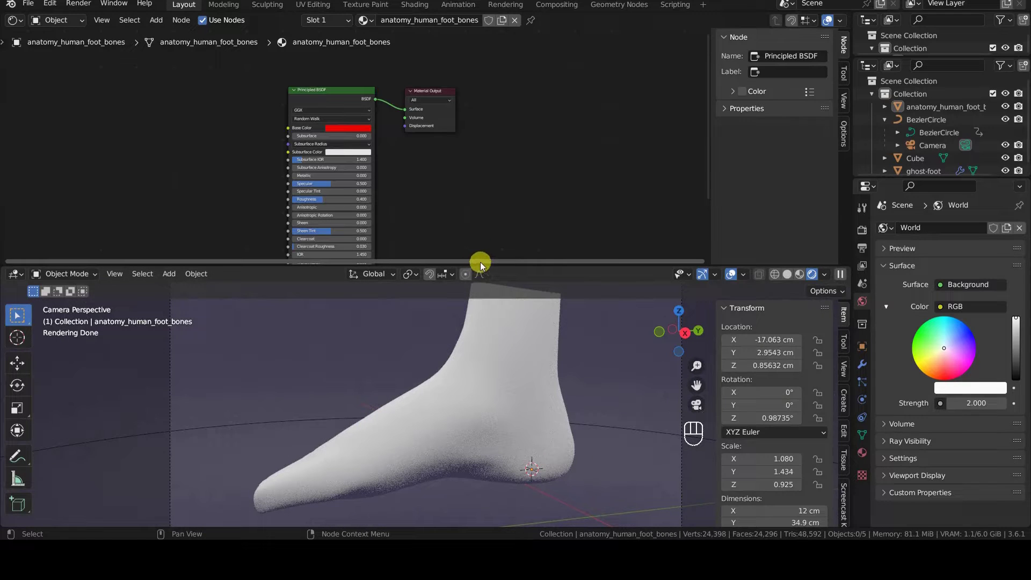
Select the ghost-foot mesh and frame its Principled BSDF and Material Output nodes in an enlarged editor.
left_click(442, 428)
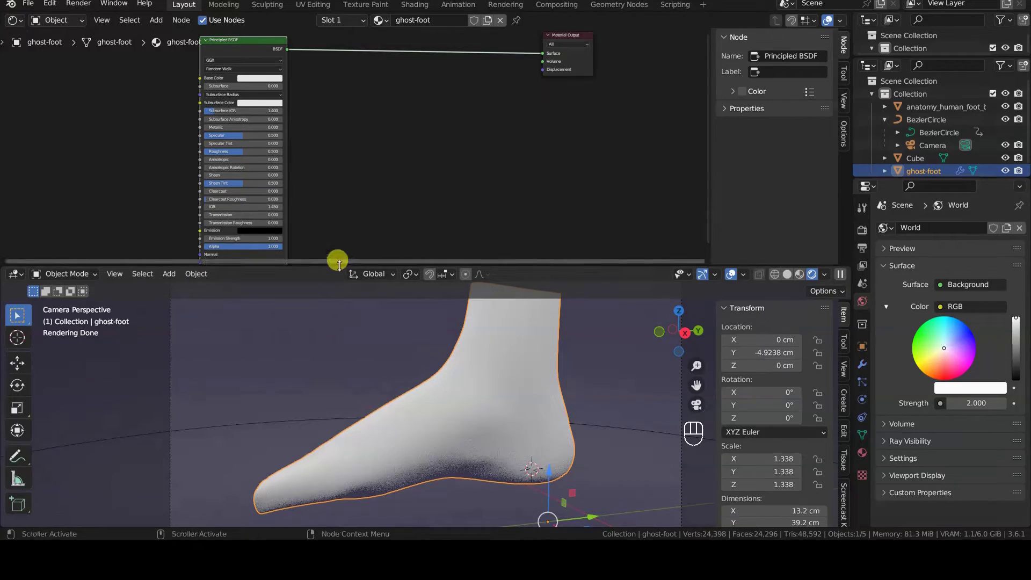
left_click_drag(339, 263, 338, 318)
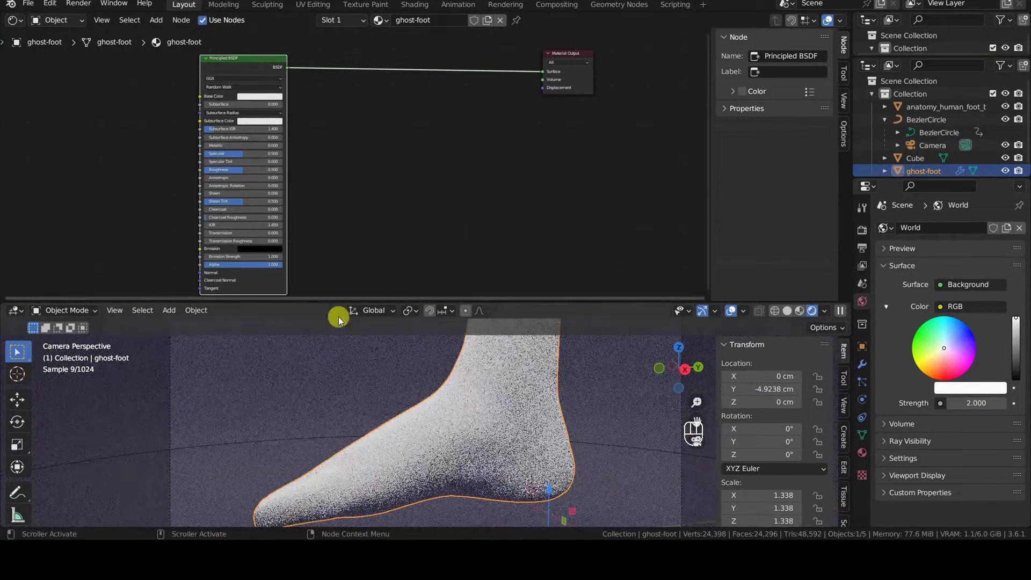
scroll(245, 238, "up", 1)
scroll(242, 233, "up", 1)
scroll(361, 164, "up", 1)
scroll(367, 182, "up", 1)
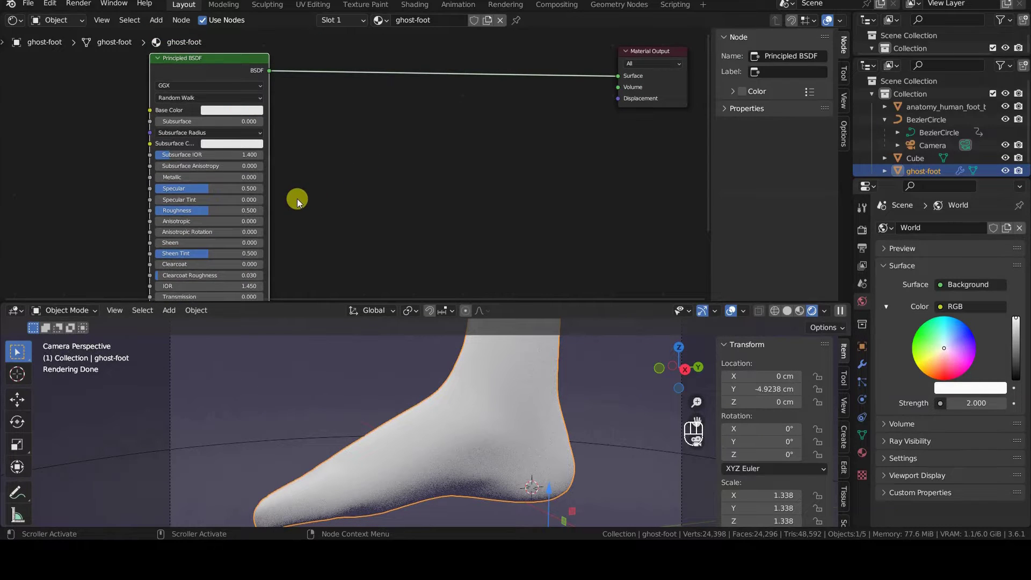
mouse_move(357, 172)
middle_mouse_down()
mouse_move(347, 252)
mouse_move(338, 245)
middle_mouse_up()
scroll(340, 248, "up", 1)
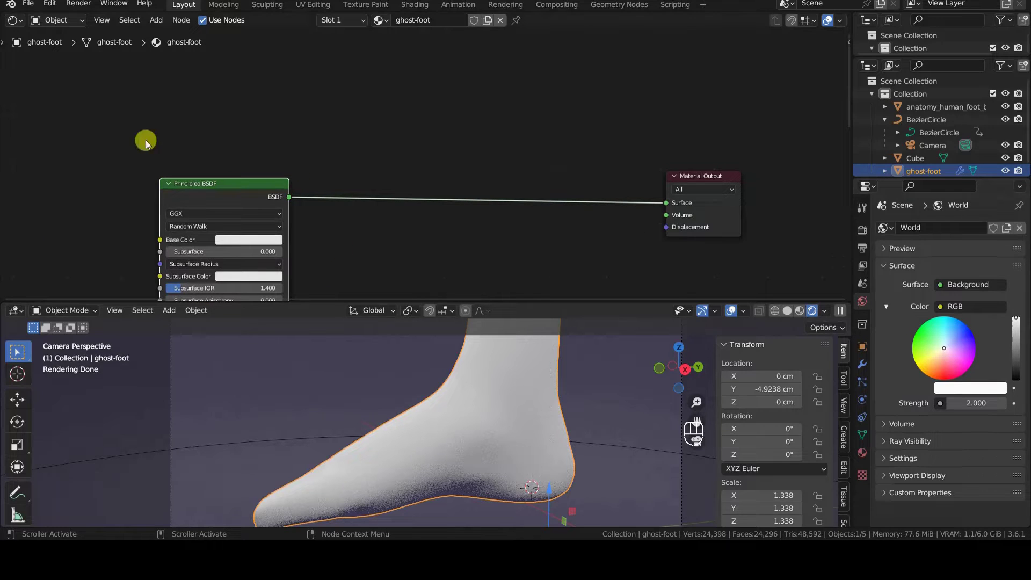
Add a Transparent BSDF node to the ghost-foot material and check its colour.
key("shift+a")
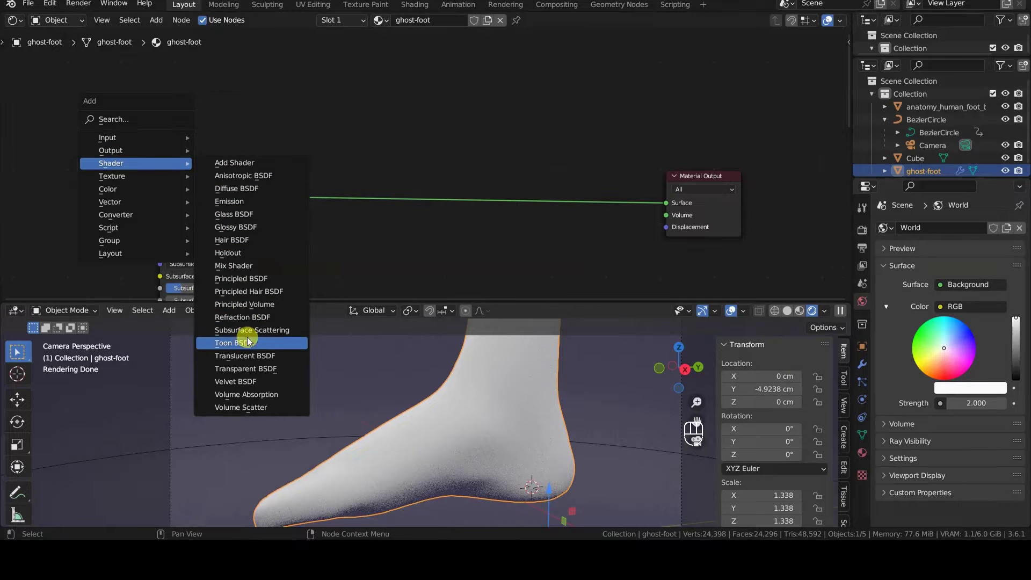
left_click(258, 368)
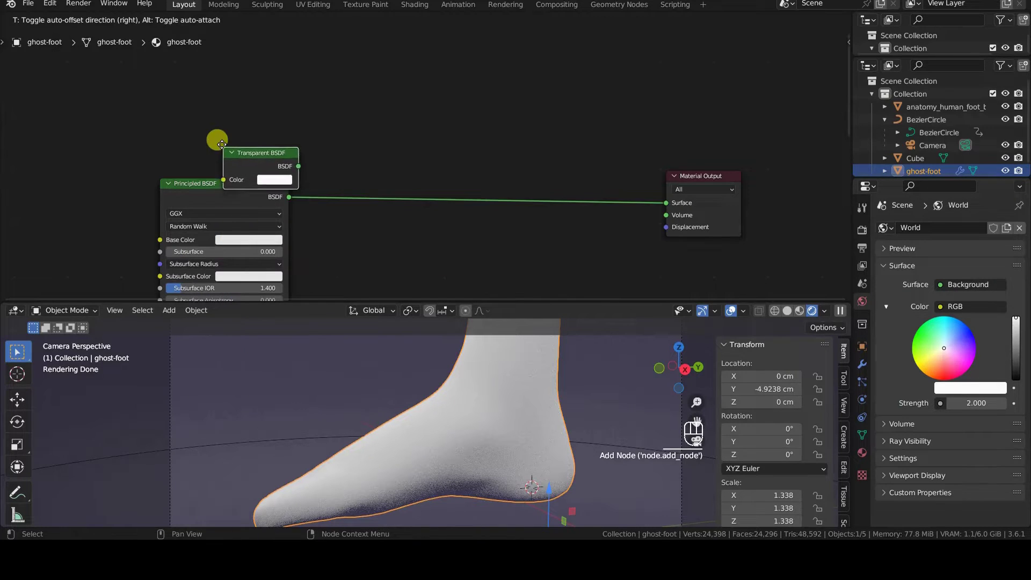
left_click(187, 112)
left_click(240, 149)
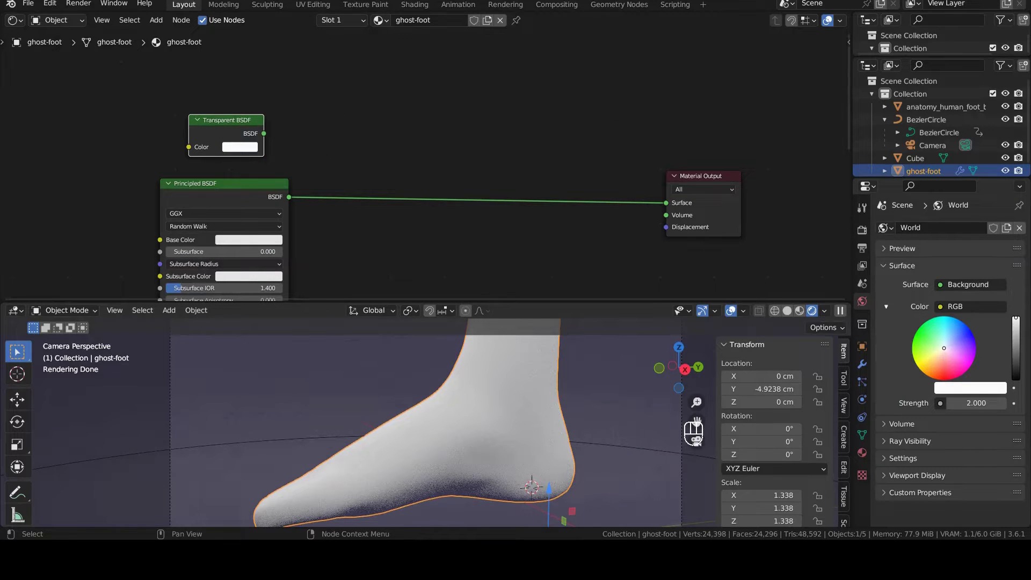
left_click(469, 132)
Add a Mix Shader combining Transparent and Principled BSDF and feed it into the Material Output Surface.
key("shift+a")
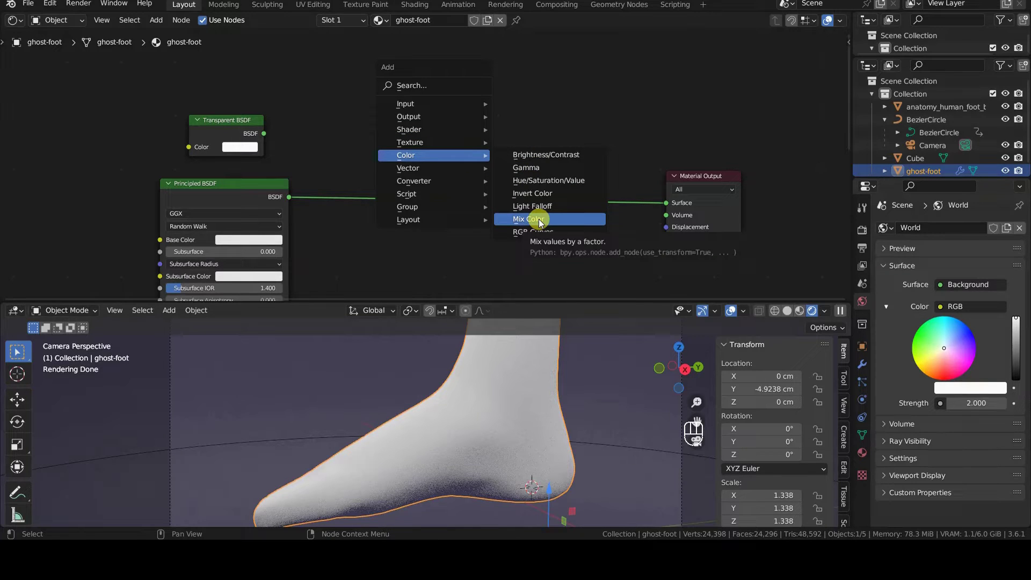
mouse_move(433, 129)
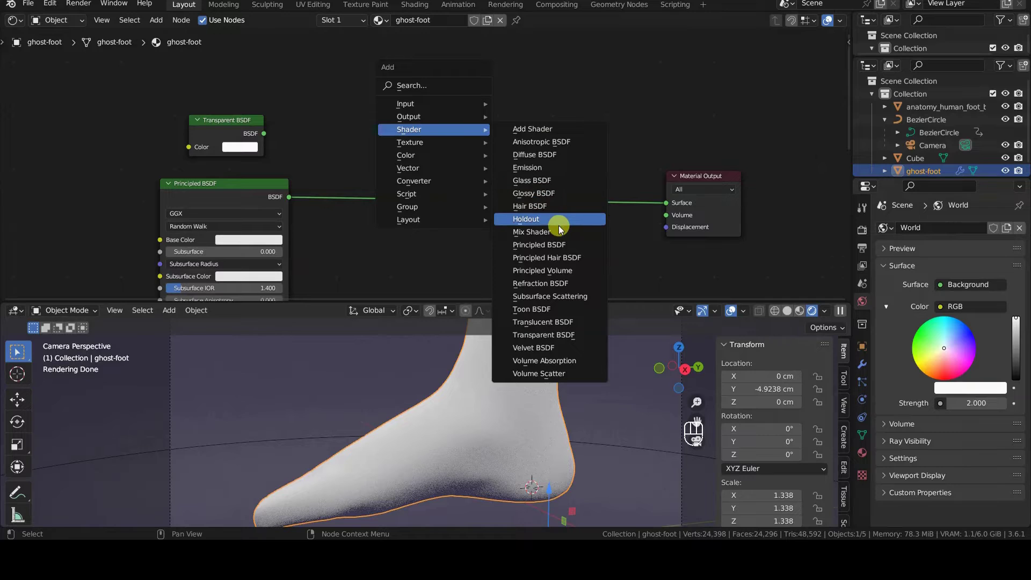
left_click(533, 232)
left_click(435, 117)
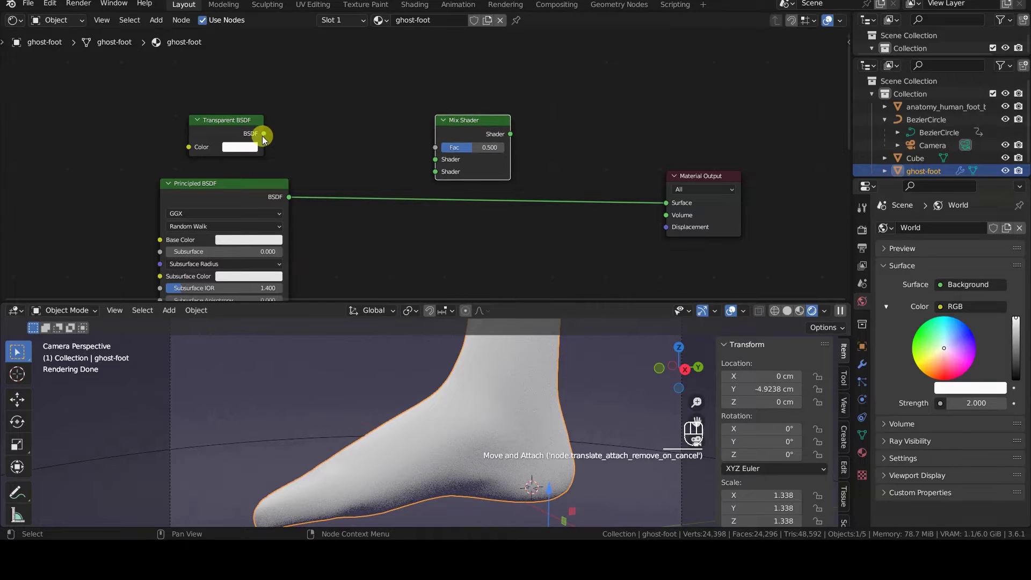
left_click_drag(263, 134, 435, 160)
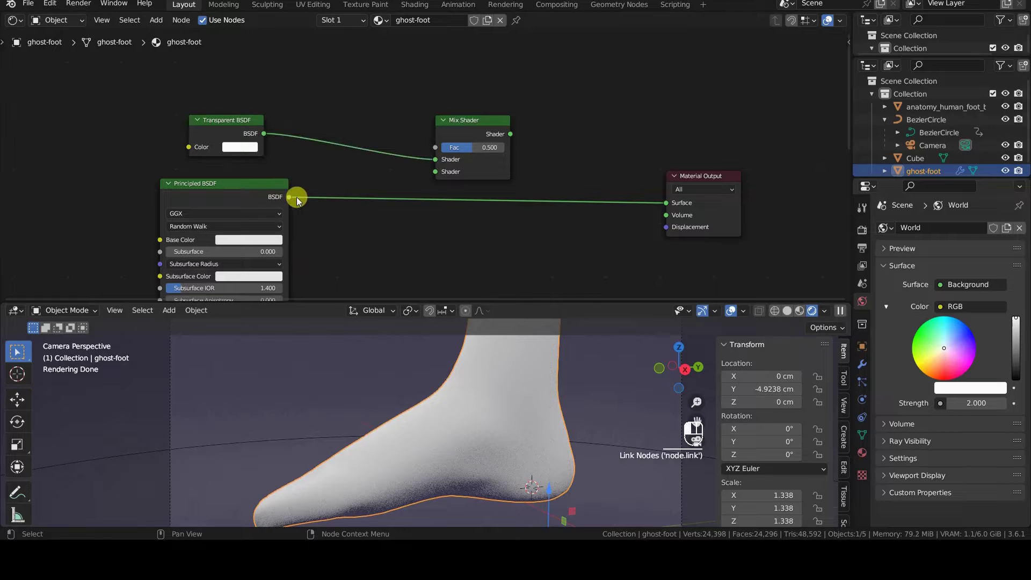
left_click_drag(288, 198, 436, 171)
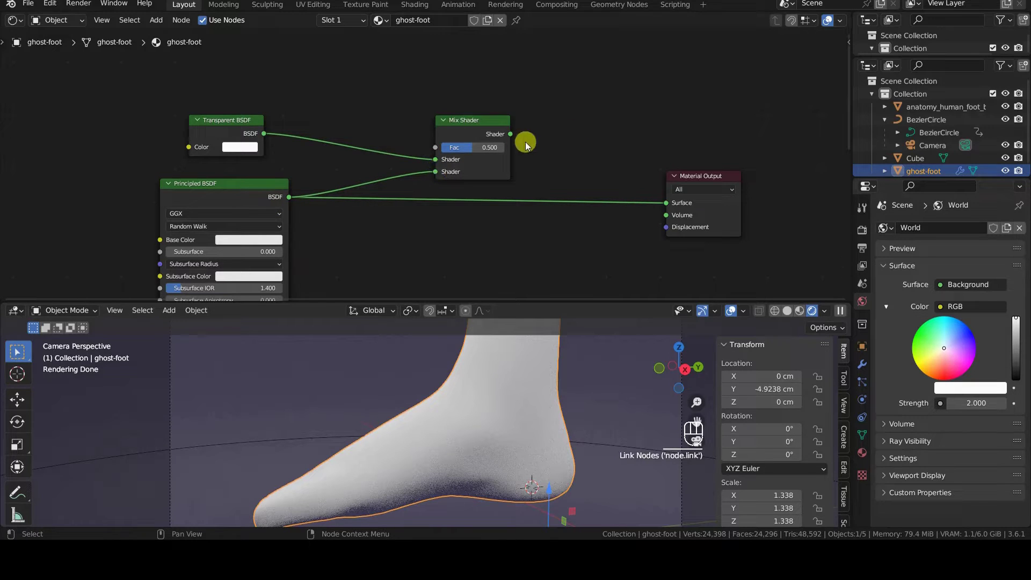
left_click_drag(510, 134, 665, 203)
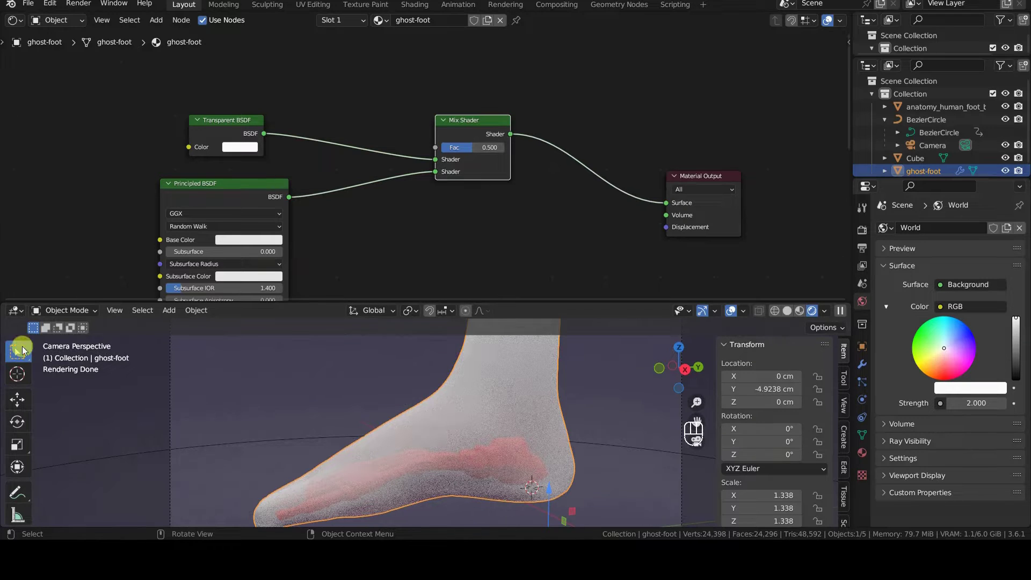
middle_click_drag(310, 104, 307, 176)
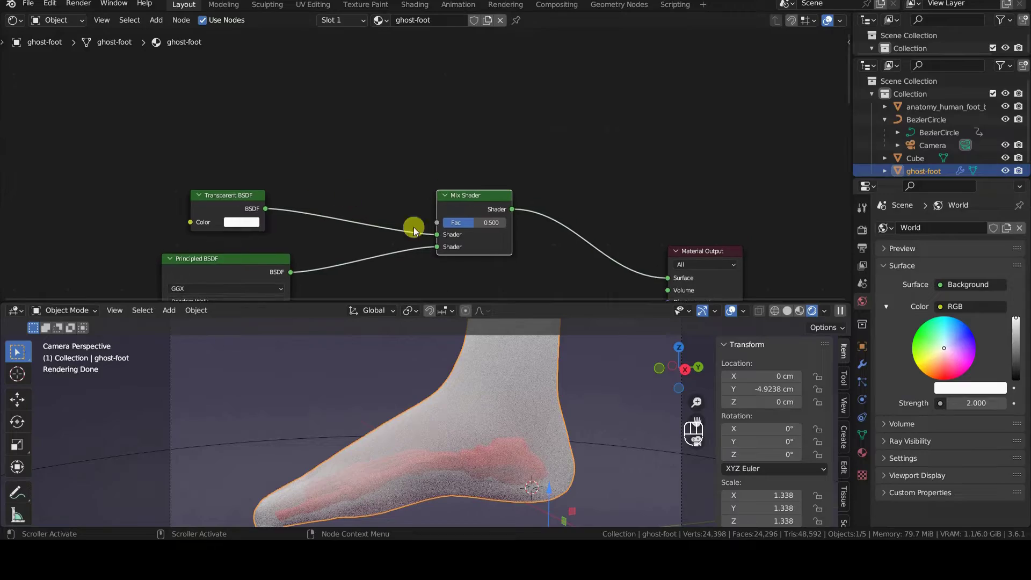
scroll(555, 402, "up", 3)
middle_click_drag(556, 419, 556, 394, "shift")
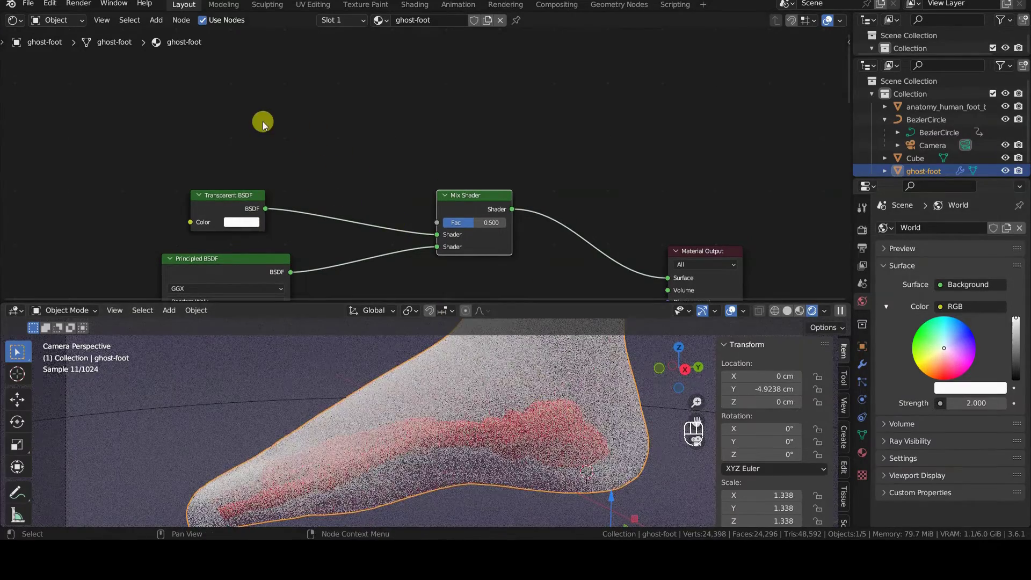
Add a Layer Weight node and connect its Facing output to the Mix Shader Fac.
key("shift+a")
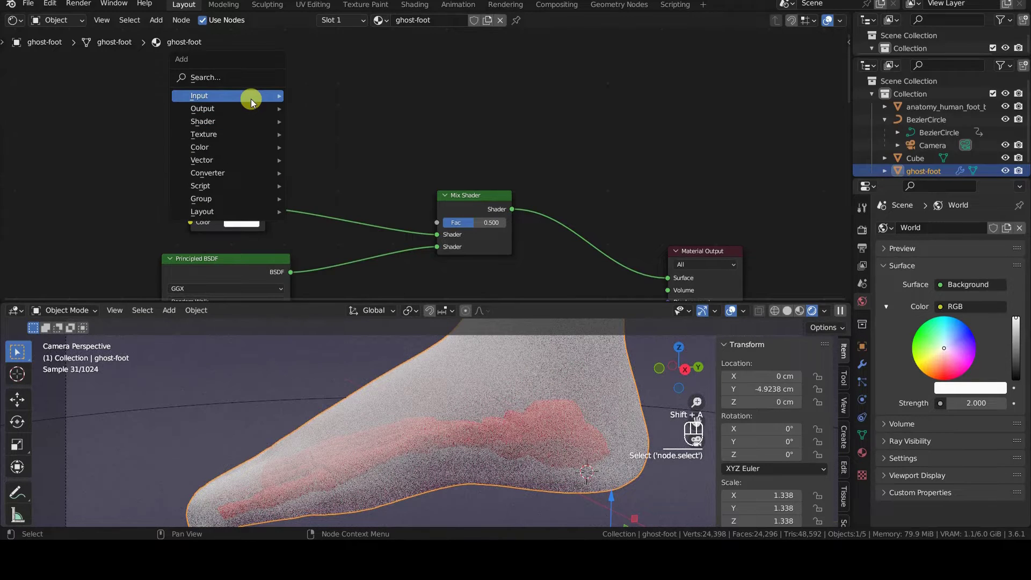
mouse_move(228, 96)
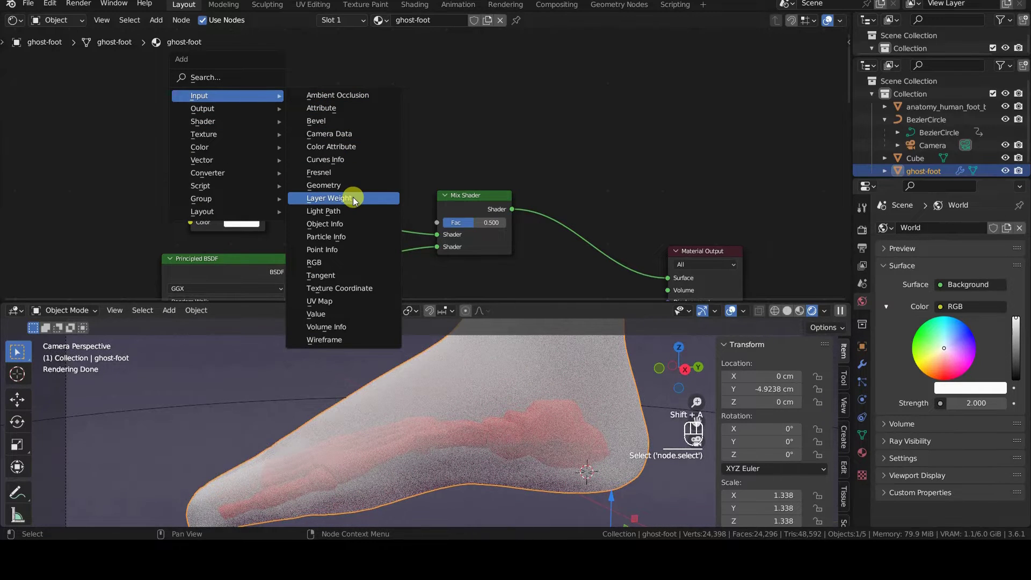
left_click(330, 197)
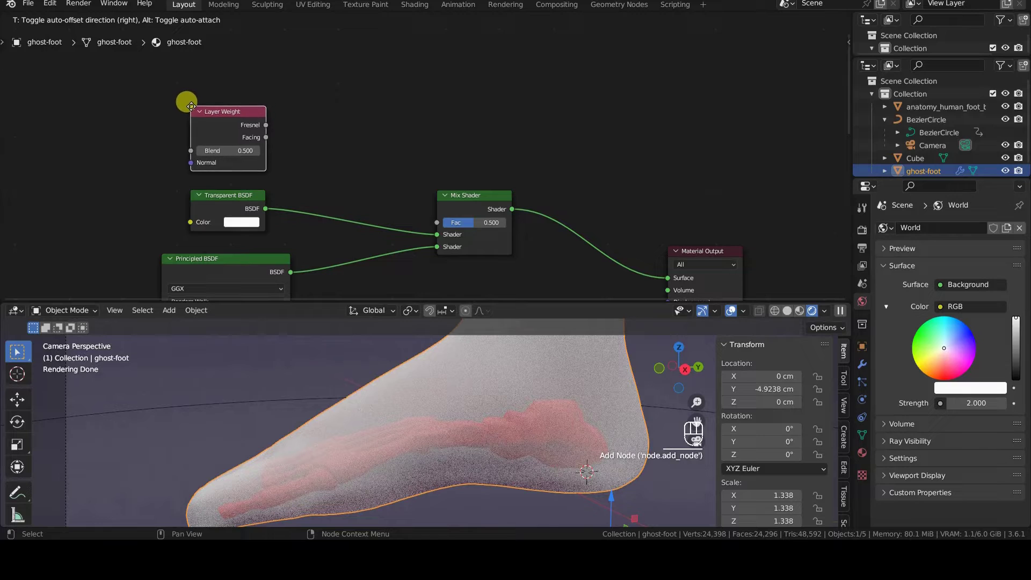
left_click(191, 104)
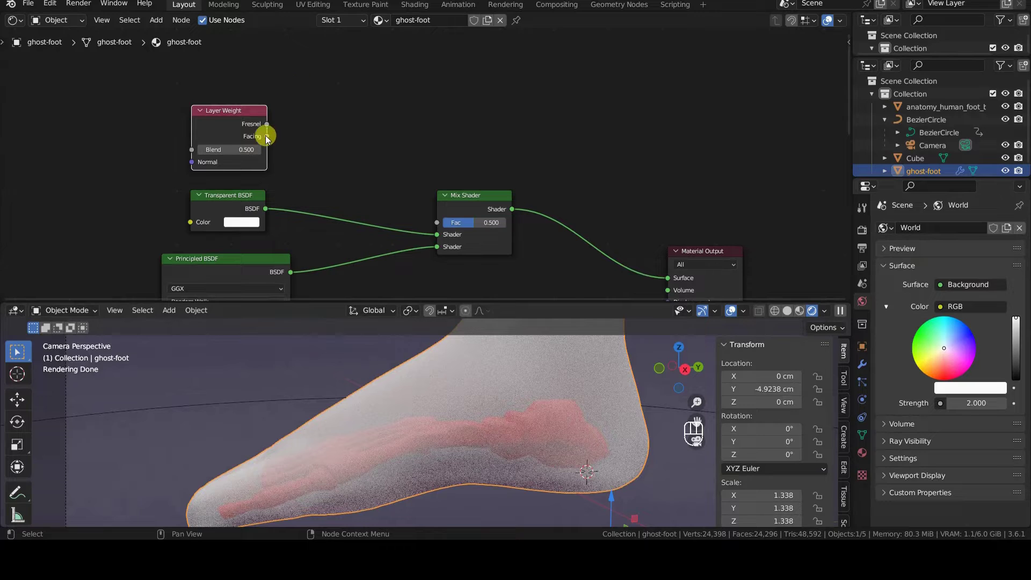
mouse_move(267, 136)
left_mouse_down()
mouse_move(318, 91)
mouse_move(437, 223)
left_mouse_up()
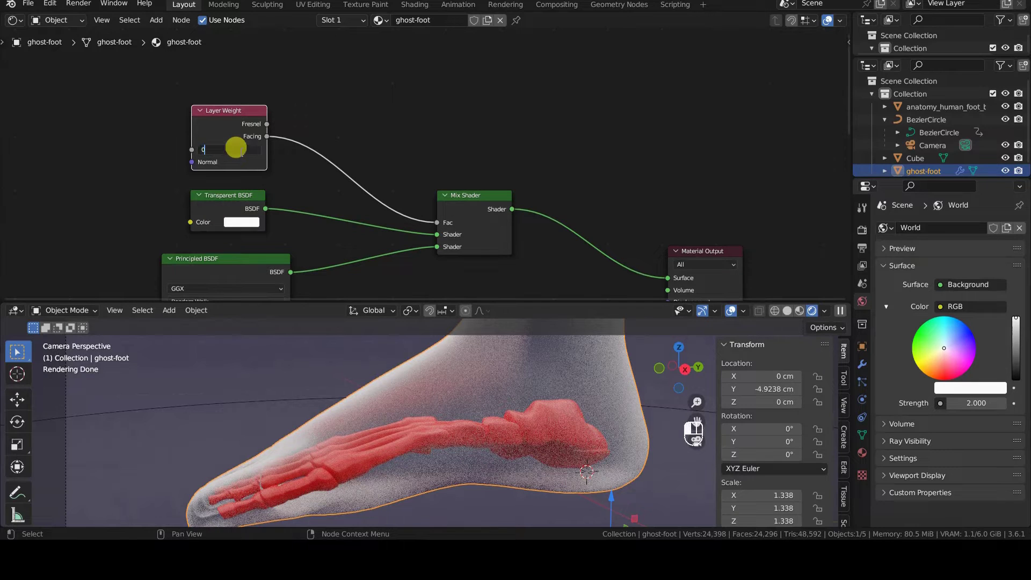
type(".1")
Try Layer Weight Blend values 0.1 and 0.8, settling on 0.100.
key("Return")
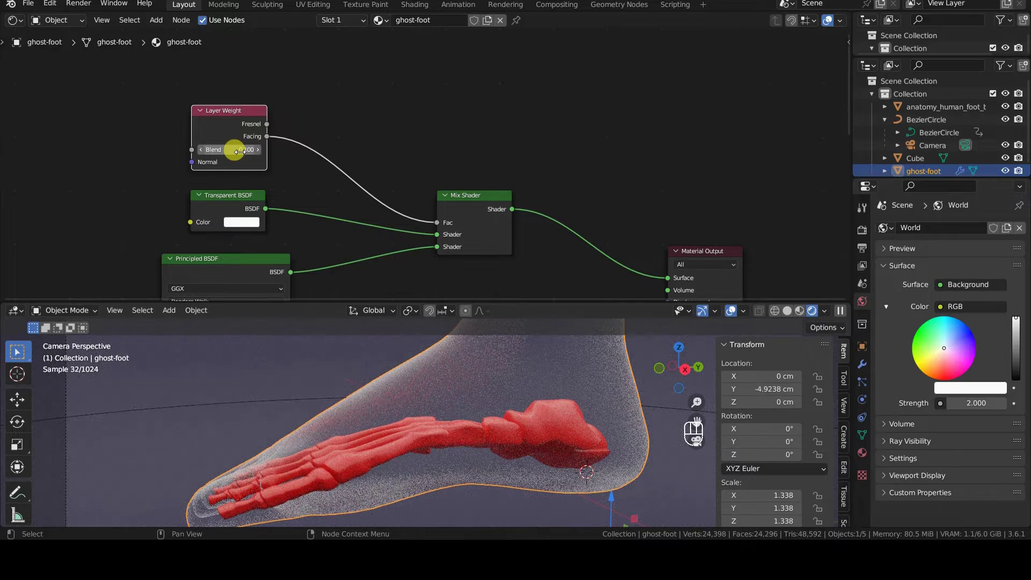
double_click(238, 150)
type("0.8")
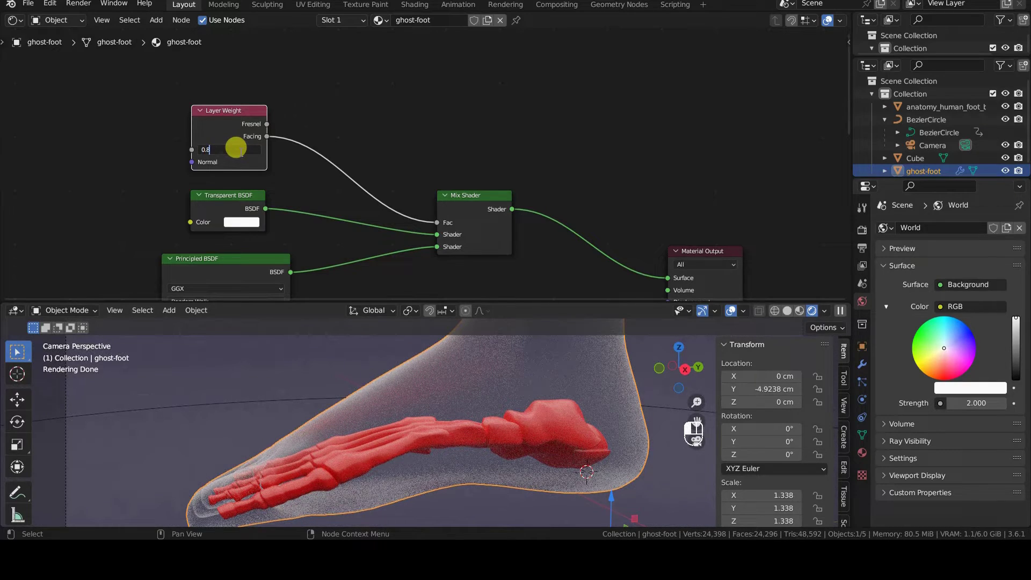
key("Return")
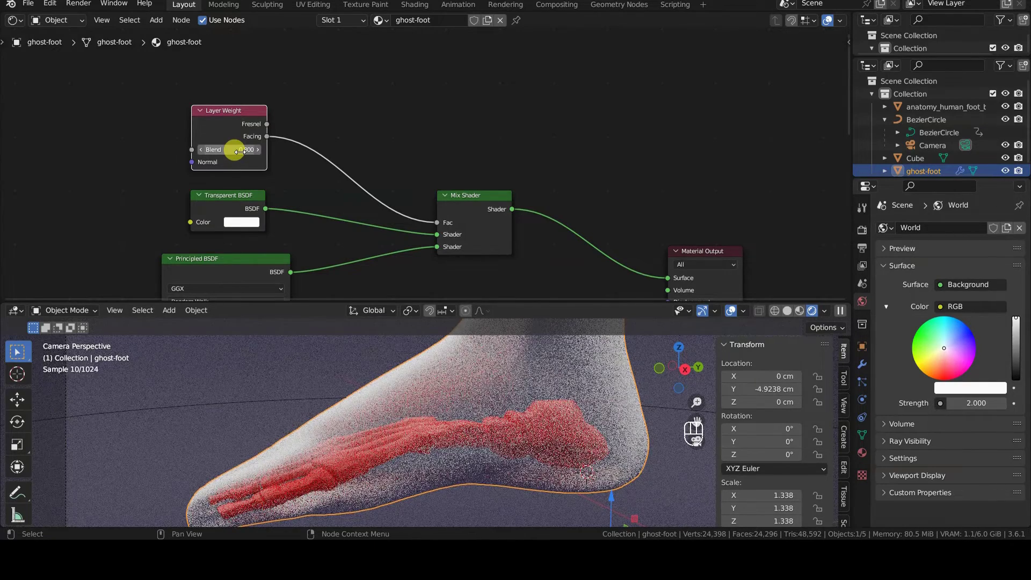
double_click(236, 150)
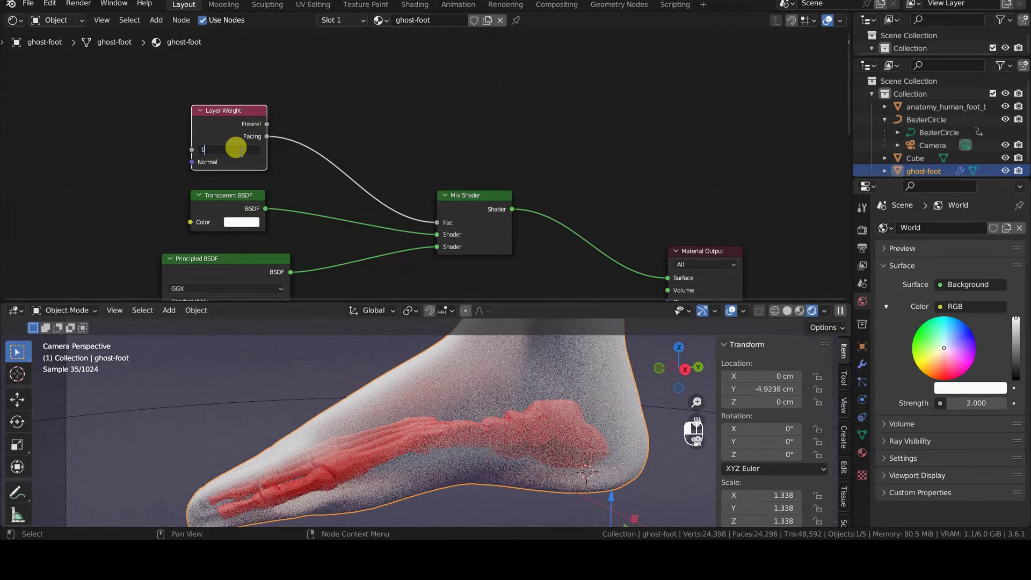
type(".1")
type("00")
key("Return")
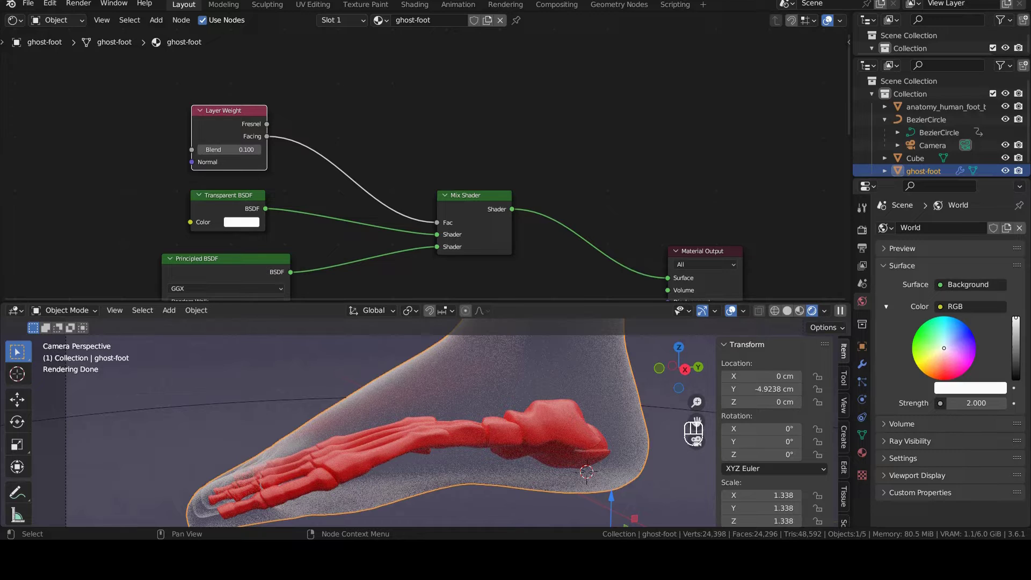
Add an Emission shader node with a green colour.
left_click(436, 110)
key("shift+a")
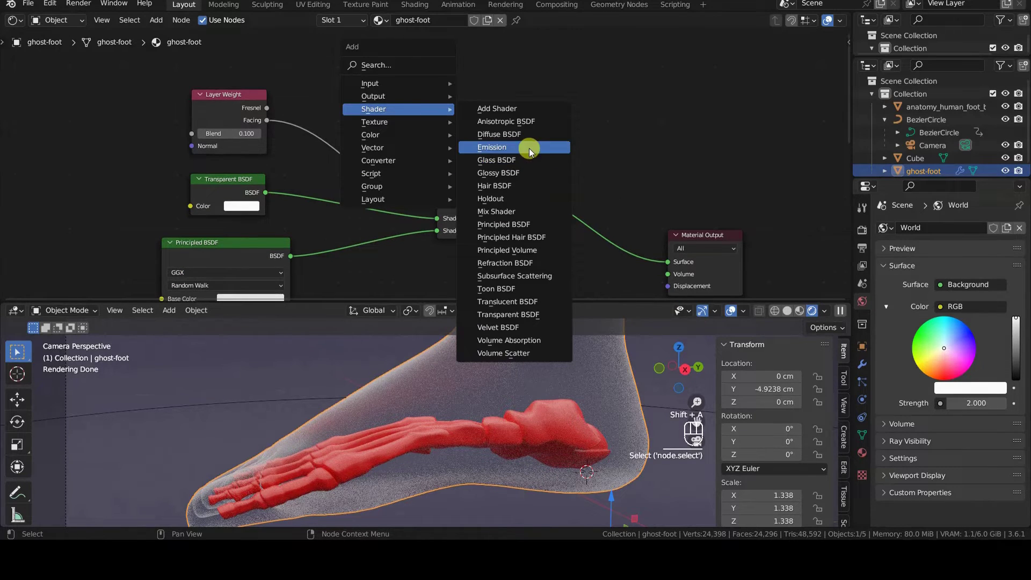
left_click(493, 148)
left_click(439, 91)
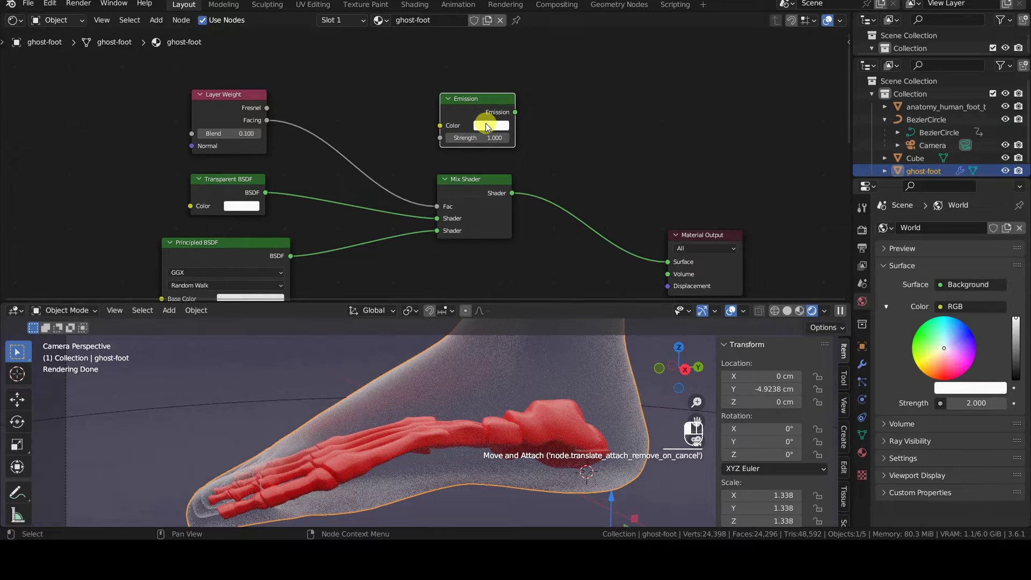
left_click(491, 125)
left_click(505, 165)
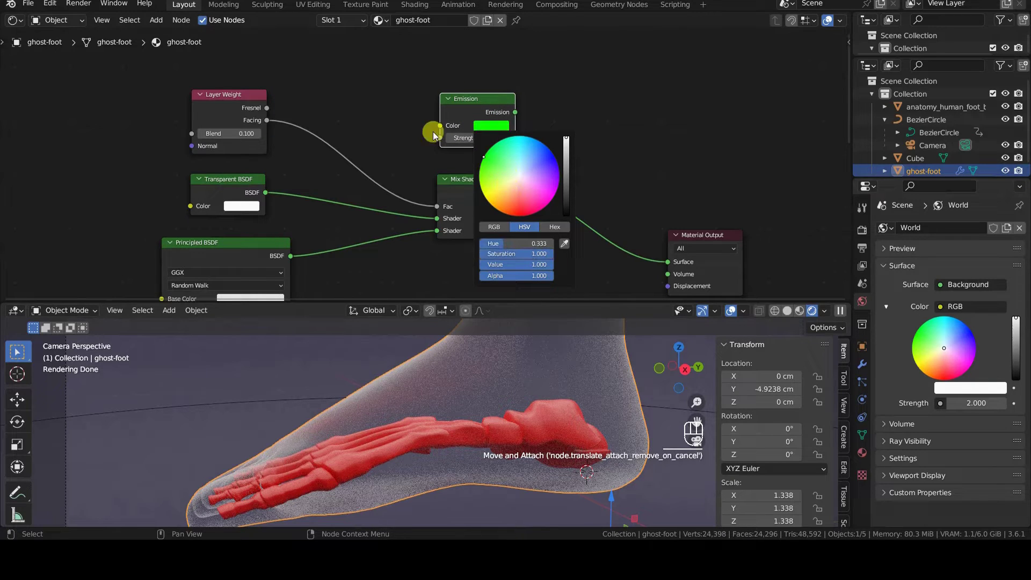
Drive the Emission strength from Layer Weight Facing and send the Emission to the Material Output Surface.
left_click_drag(266, 121, 437, 142)
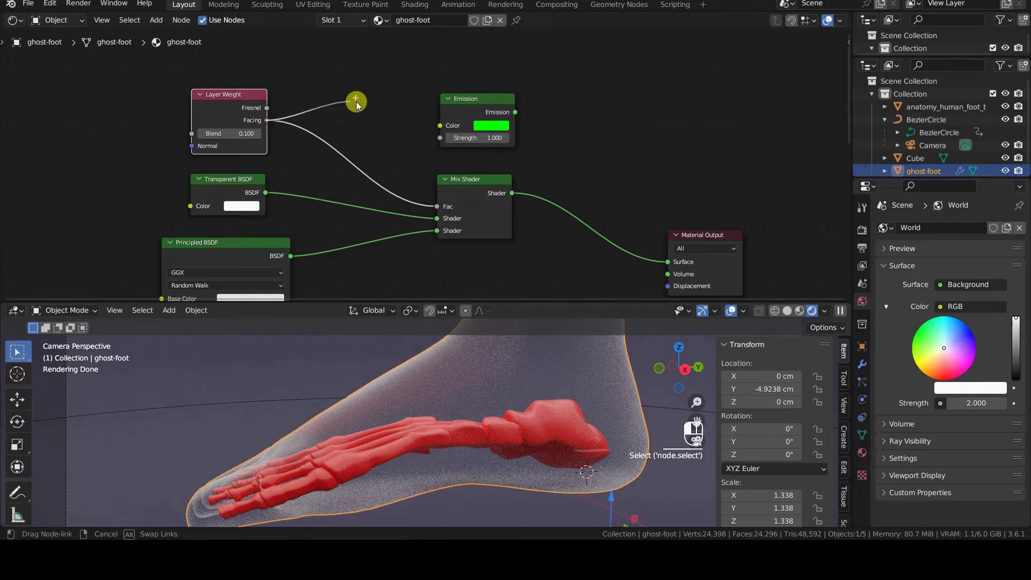
left_click_drag(437, 141, 440, 138)
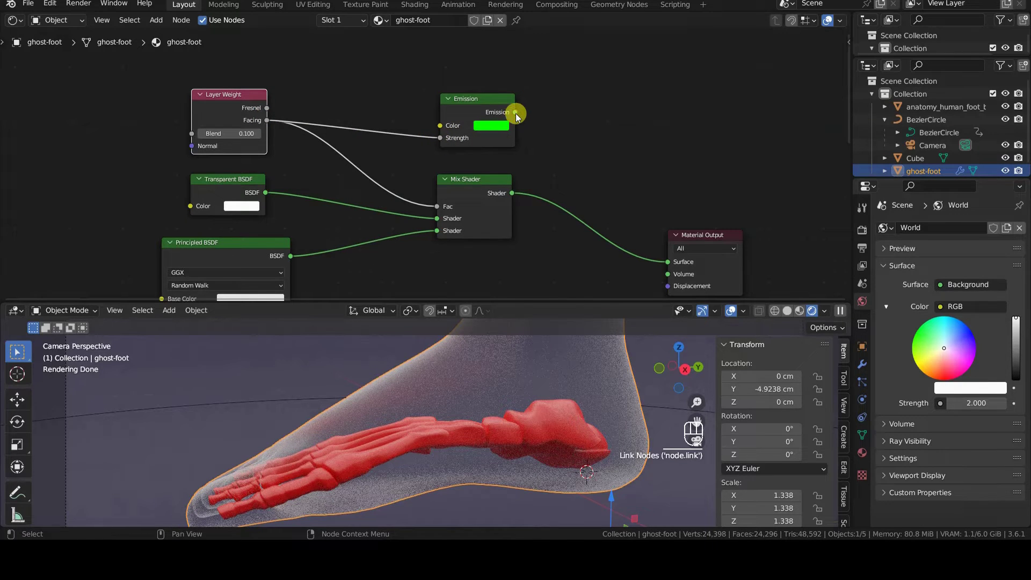
left_click_drag(514, 112, 668, 262)
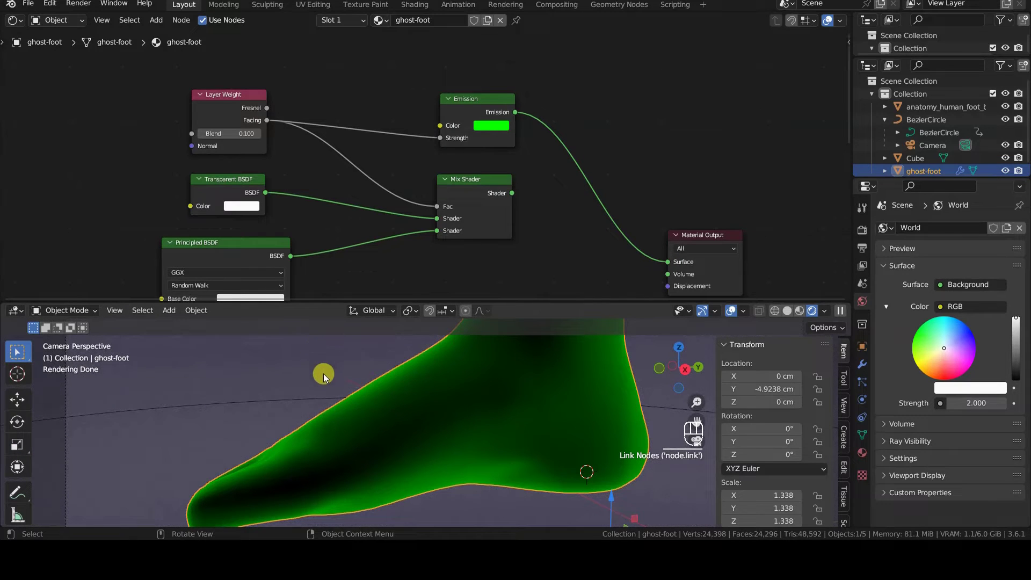
left_click_drag(399, 304, 399, 287)
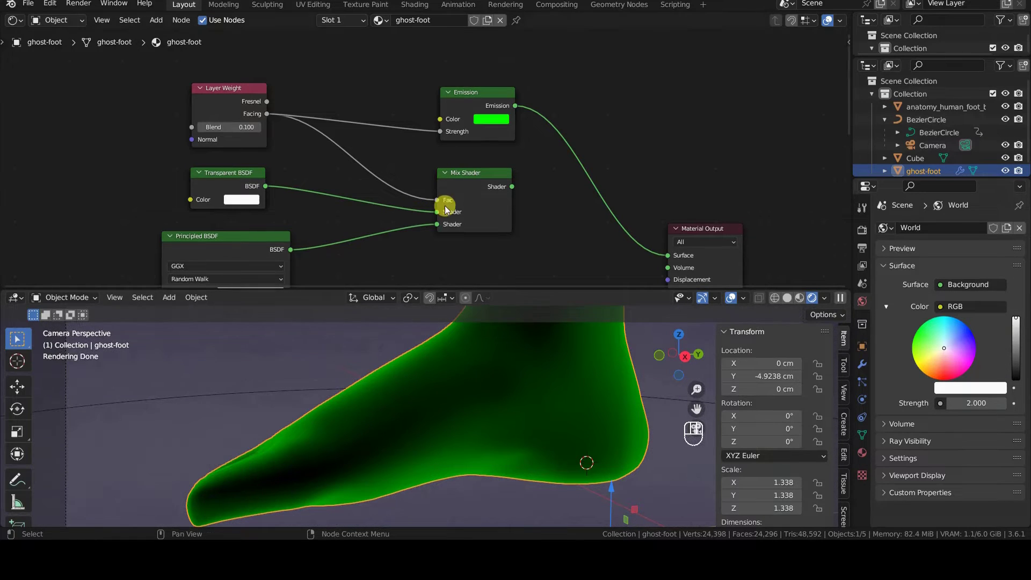
Adjust the Layer Weight Blend to 0.200 and tweak it again while previewing the green glow.
left_click(242, 126)
type("0.200")
key("Return")
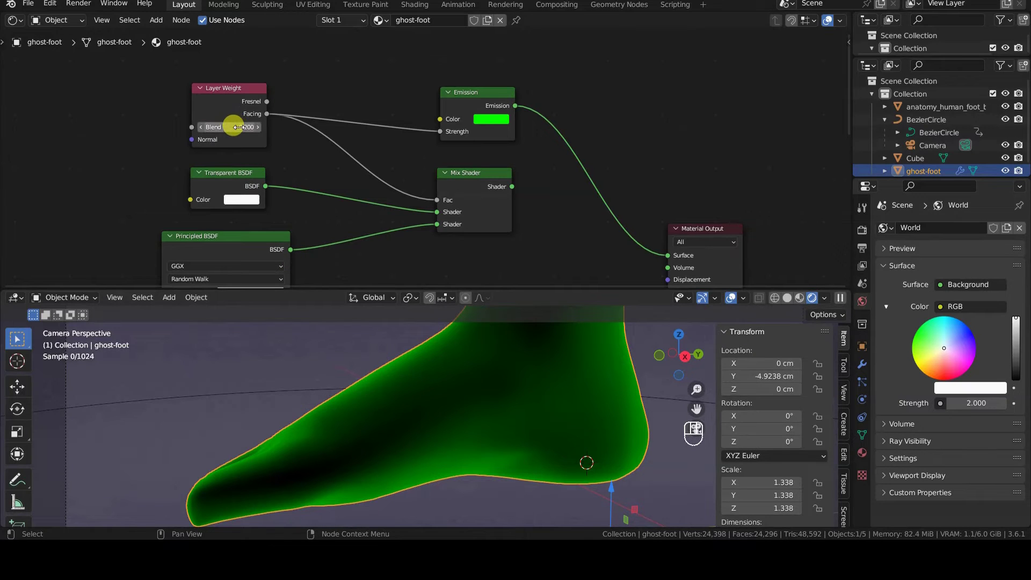
left_click(237, 127)
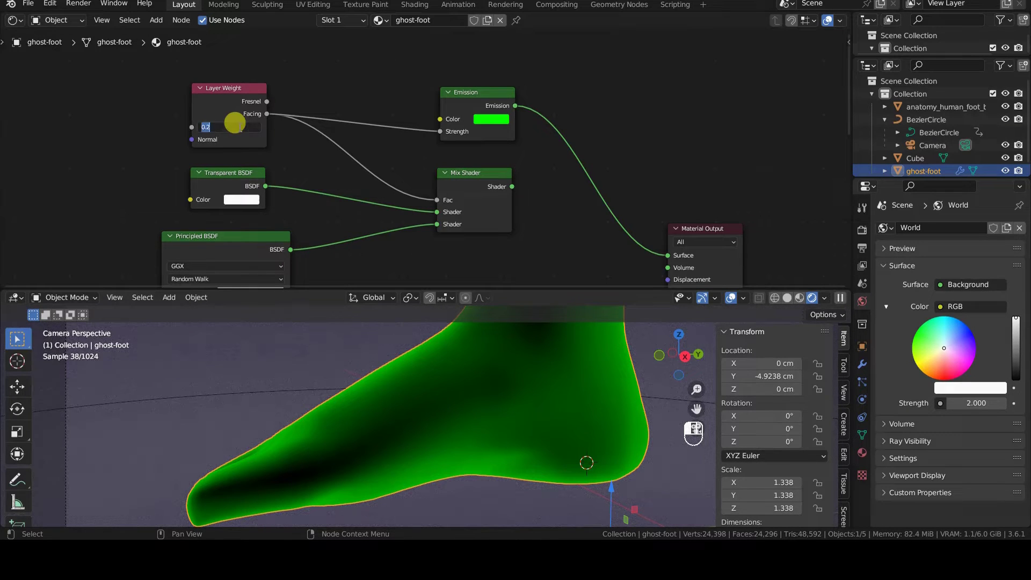
type("0.3")
key("Return")
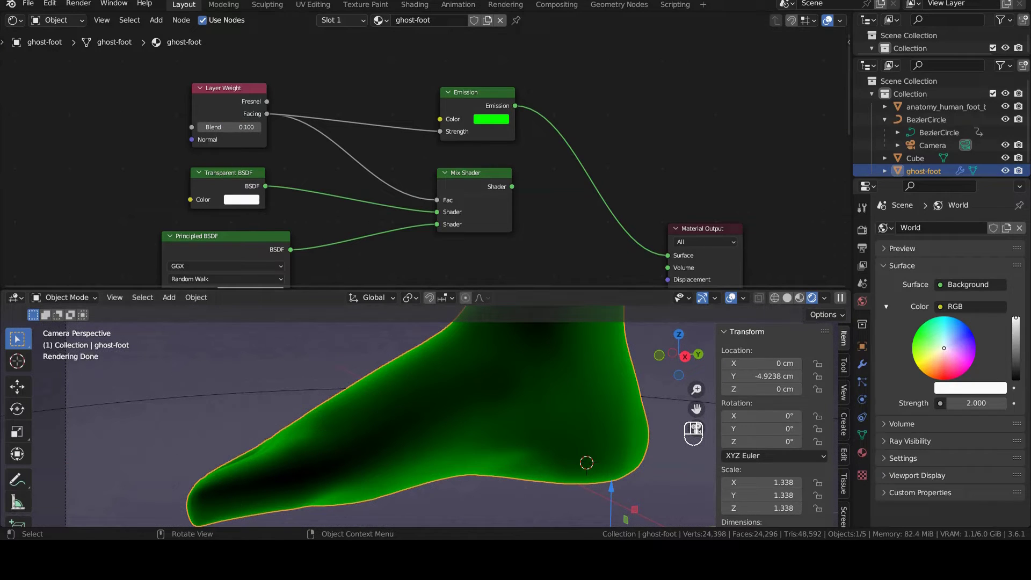
left_click(202, 129)
Insert a Brightness/Contrast node between Layer Weight and Emission with contrast 0.500, then 0.400.
key("shift+a")
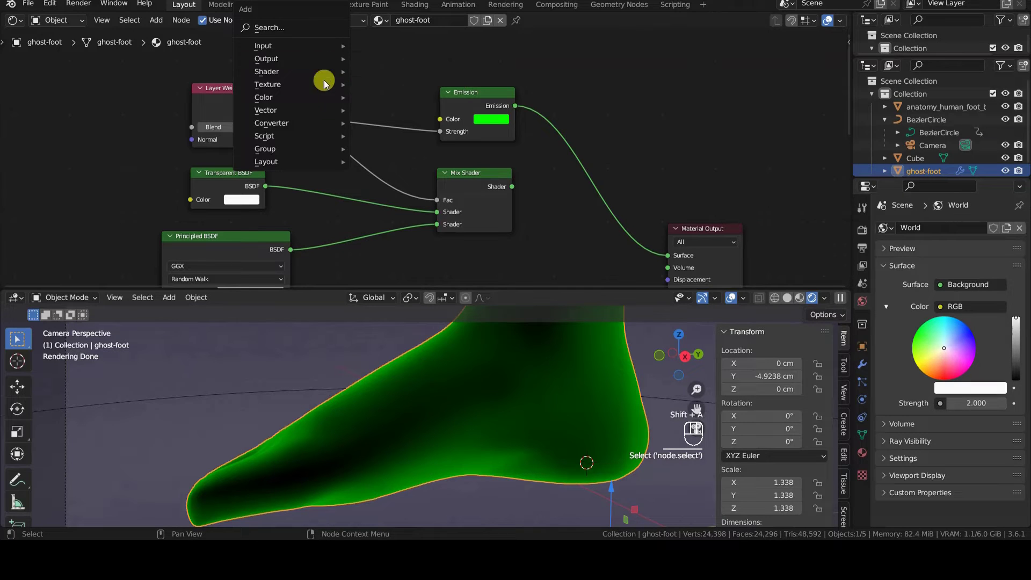
mouse_move(264, 97)
left_click(387, 96)
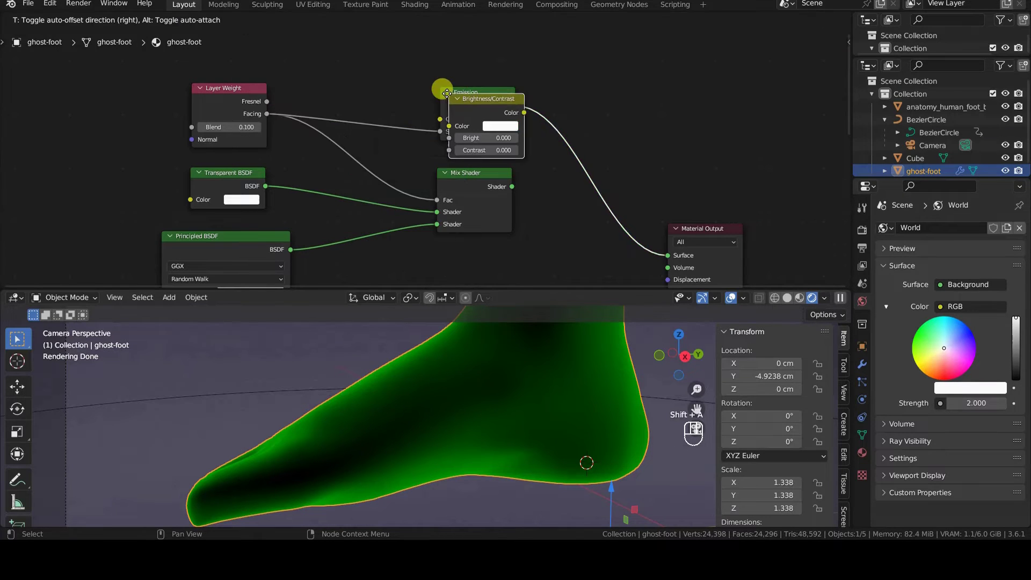
left_click(336, 65)
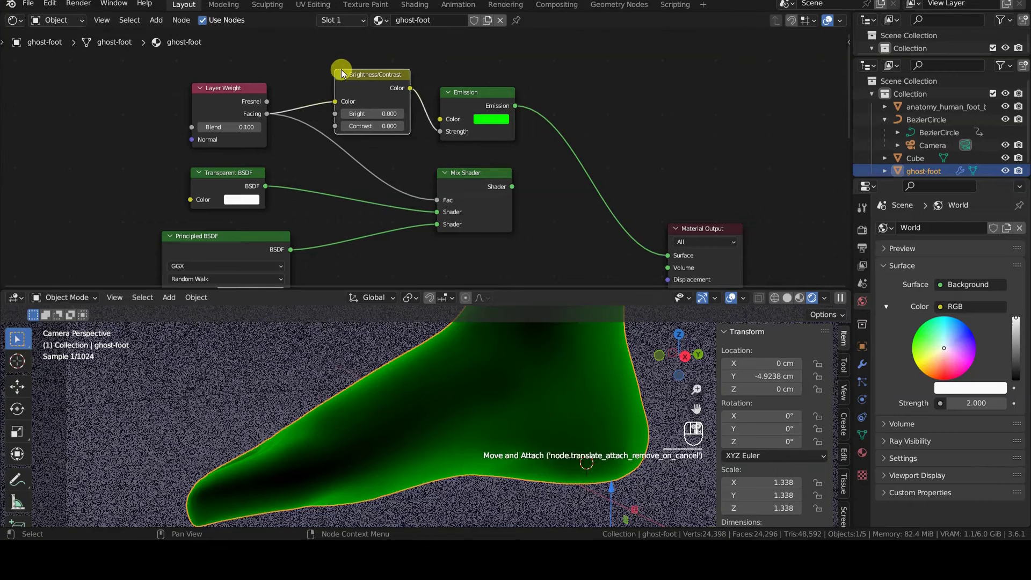
left_click(373, 126)
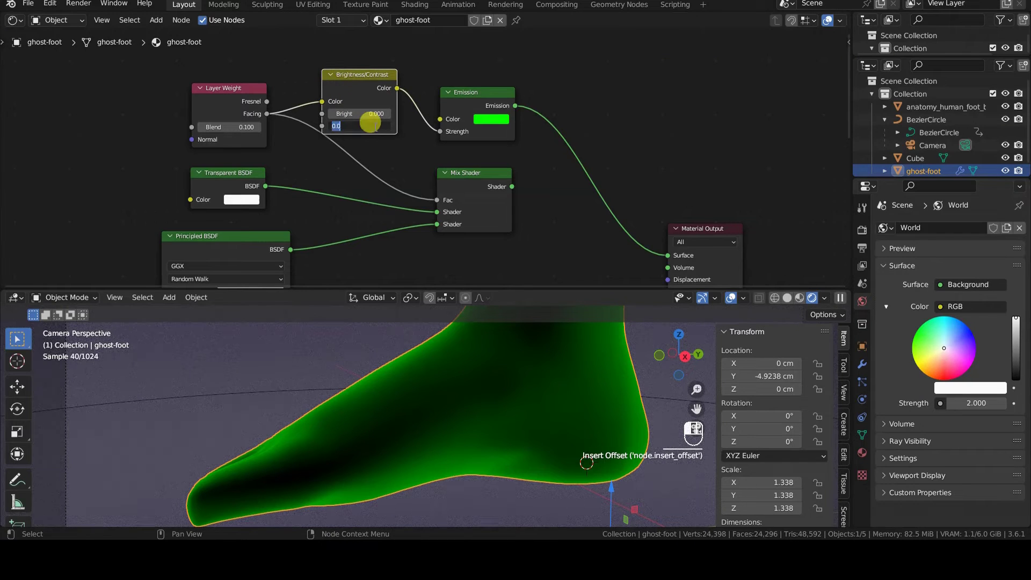
type("0")
key("Return")
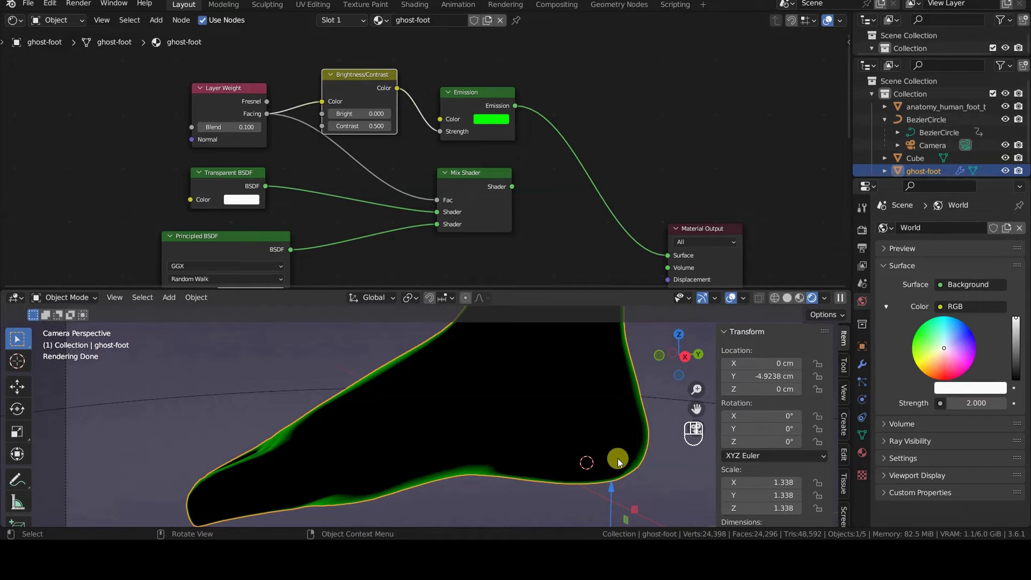
double_click(372, 127)
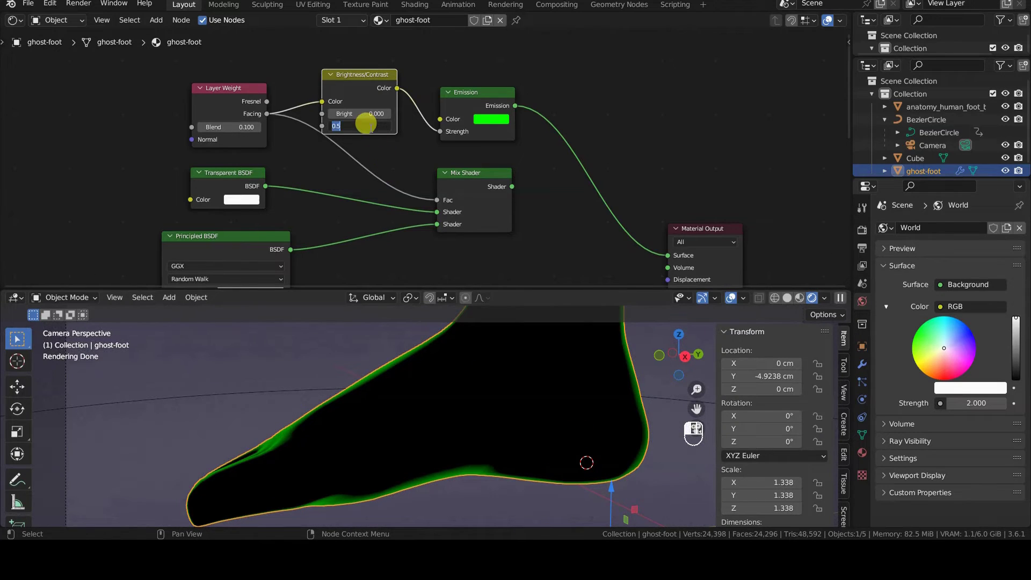
type("0.4")
key("Return")
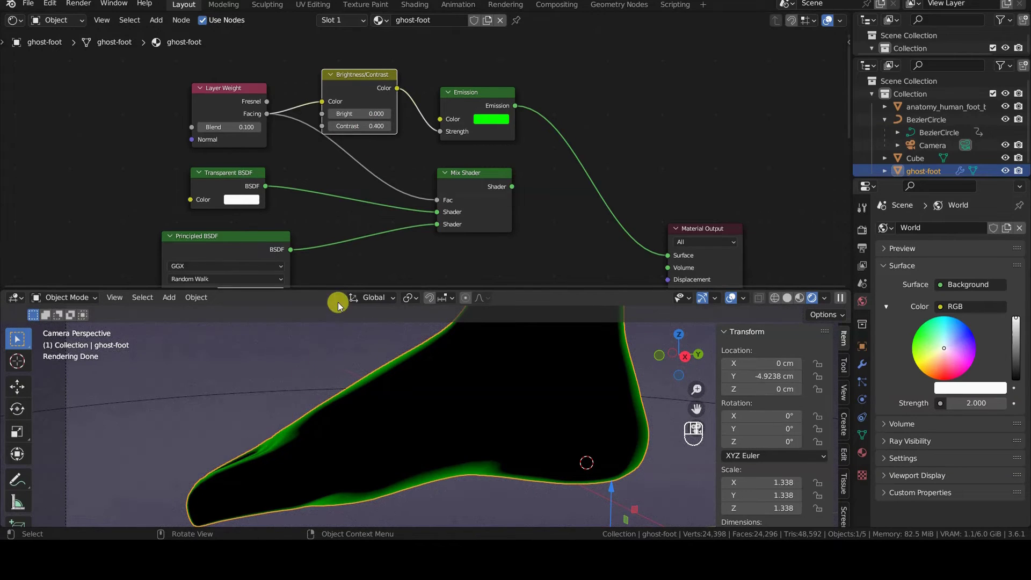
Set the Layer Weight Blend to 0.200 and then lower it to 0.150 to shape the rim glow.
double_click(236, 126)
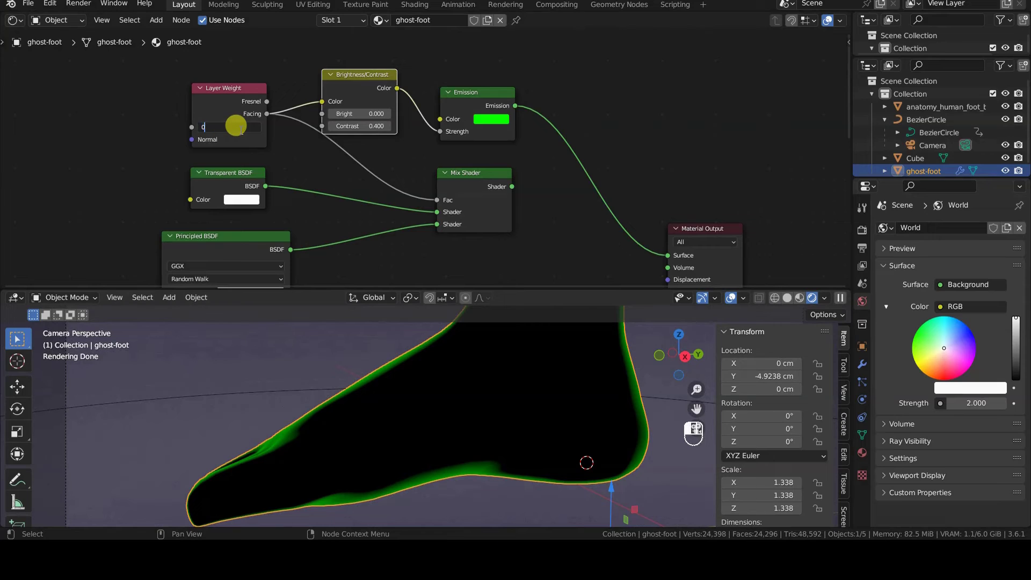
type(".2")
key("Return")
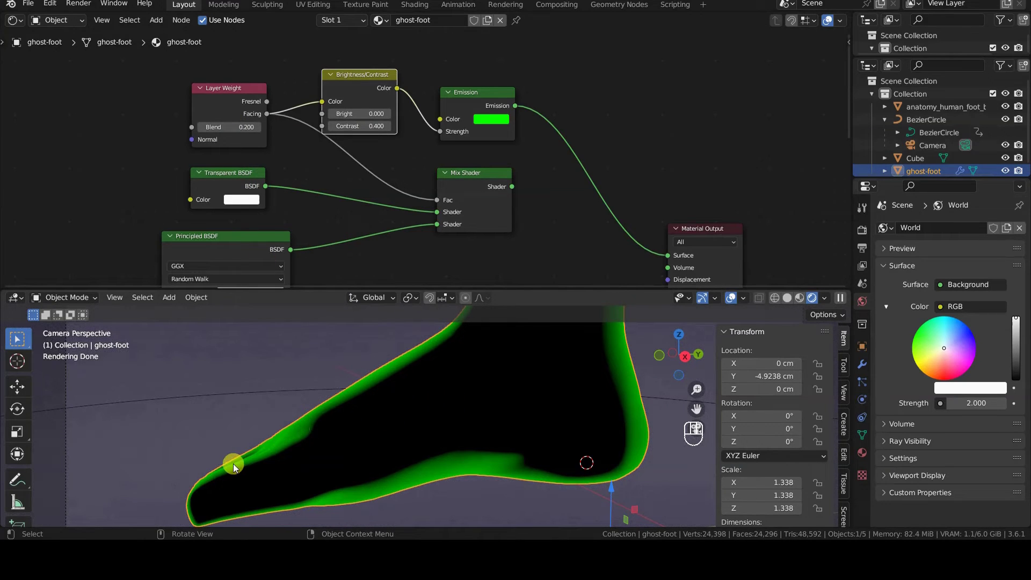
double_click(234, 127)
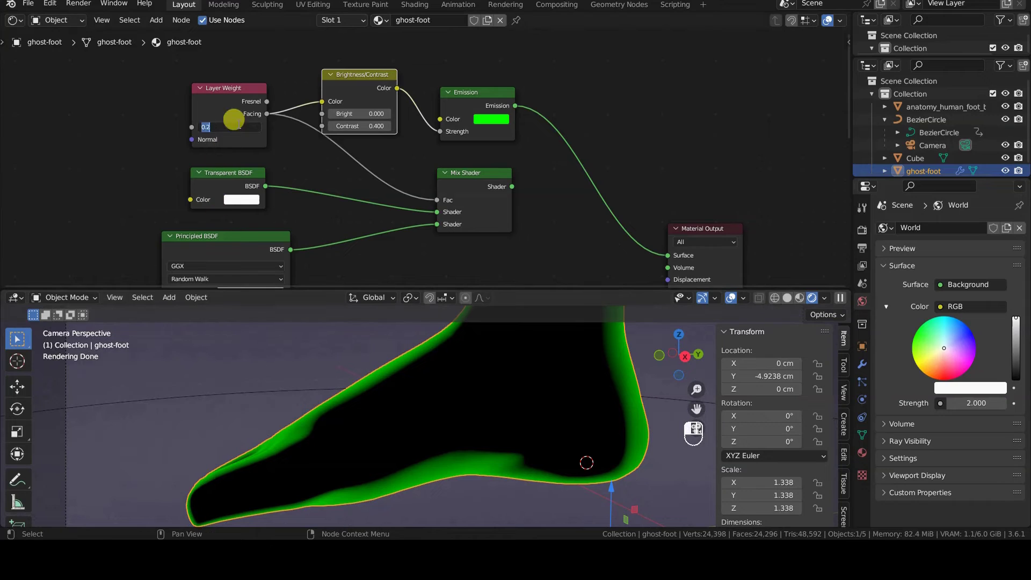
type("0.15")
type("0")
key("Return")
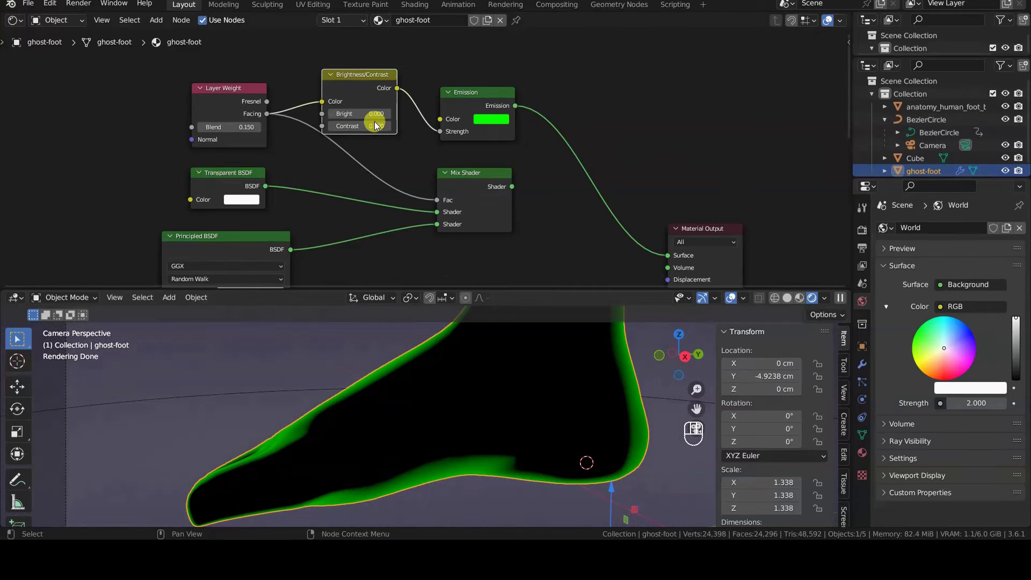
Feed the Brightness/Contrast Color into the Mix Shader Fac and delete the green preview Emission node.
left_click_drag(397, 88, 437, 198)
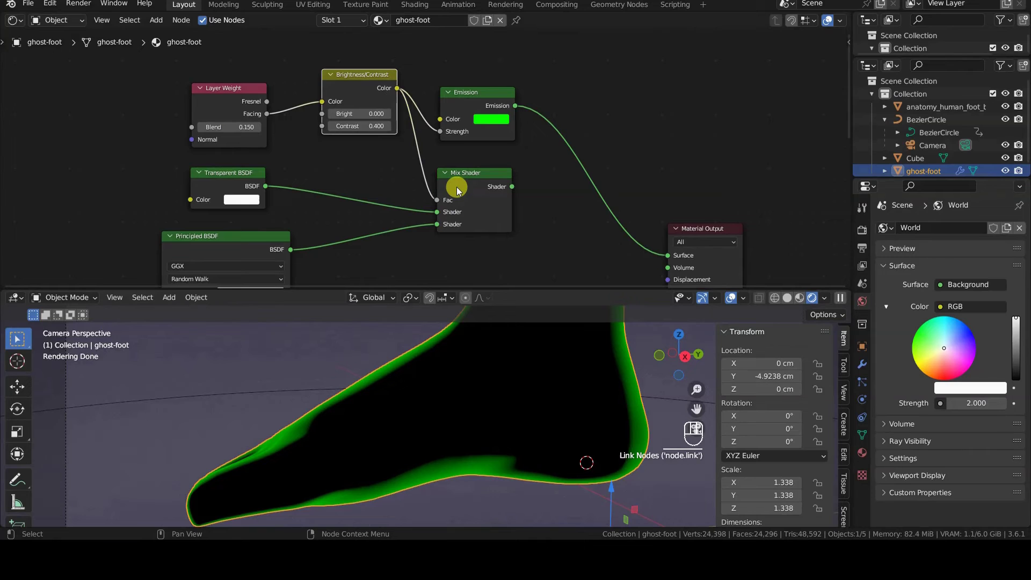
left_click(493, 94)
key("x")
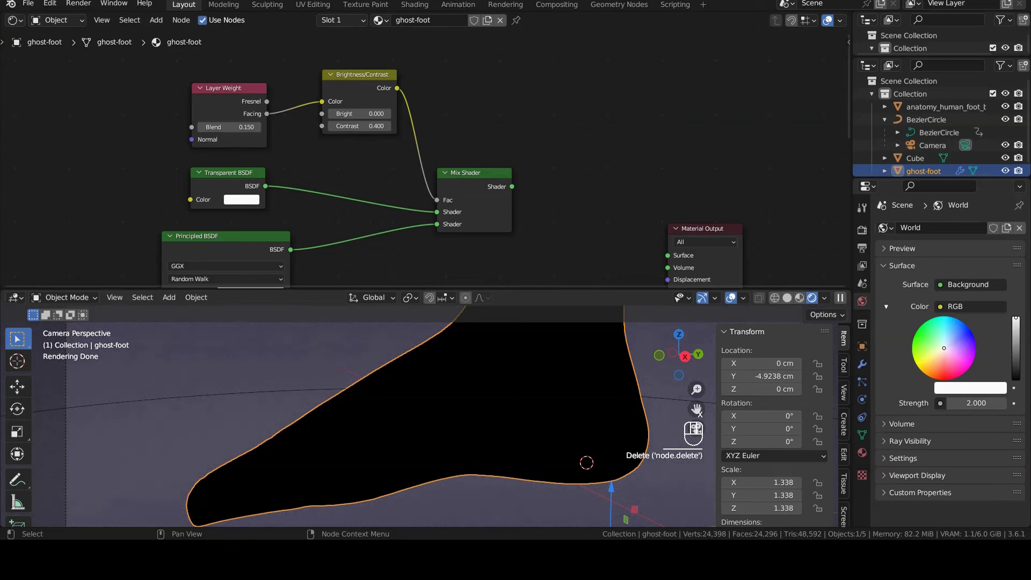
Reconnect the Mix Shader to Material Output Surface and tidy the node layout, revealing red bones in the ghostly foot.
left_click_drag(511, 186, 667, 255)
scroll(518, 247, "down", 1)
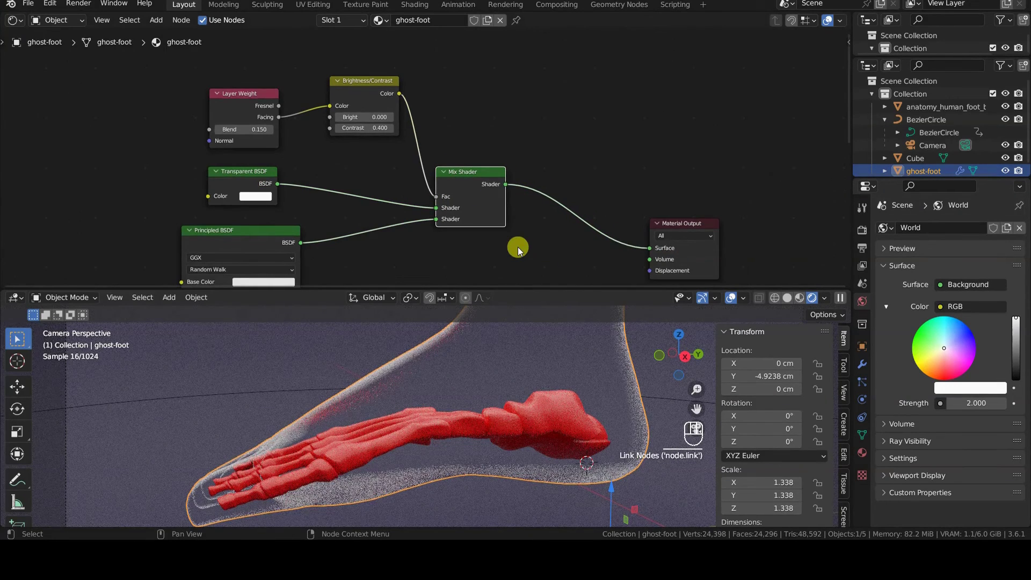
left_click_drag(654, 223, 557, 141)
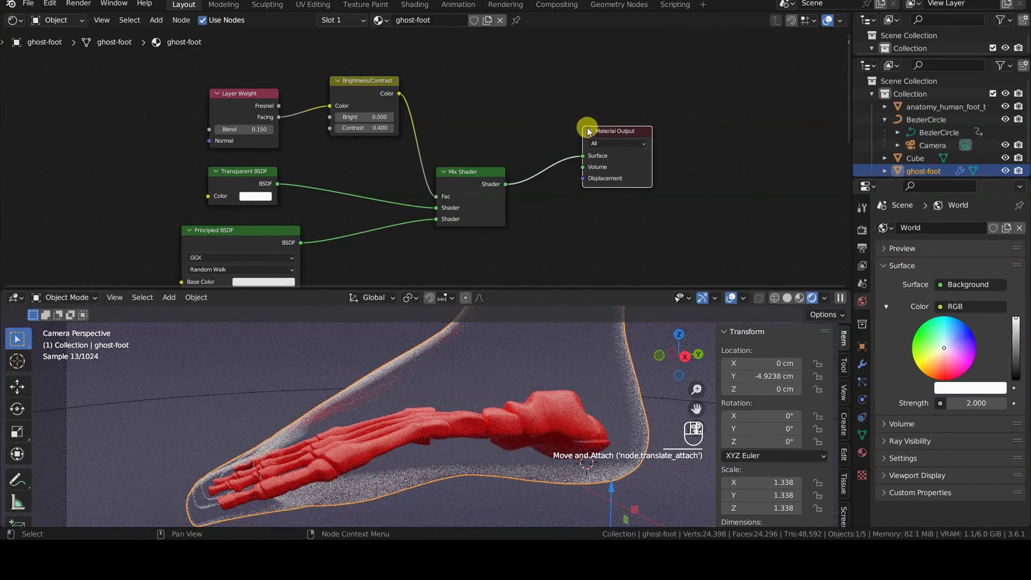
scroll(557, 142, "up", 1)
scroll(558, 141, "up", 1)
left_click_drag(322, 68, 312, 115)
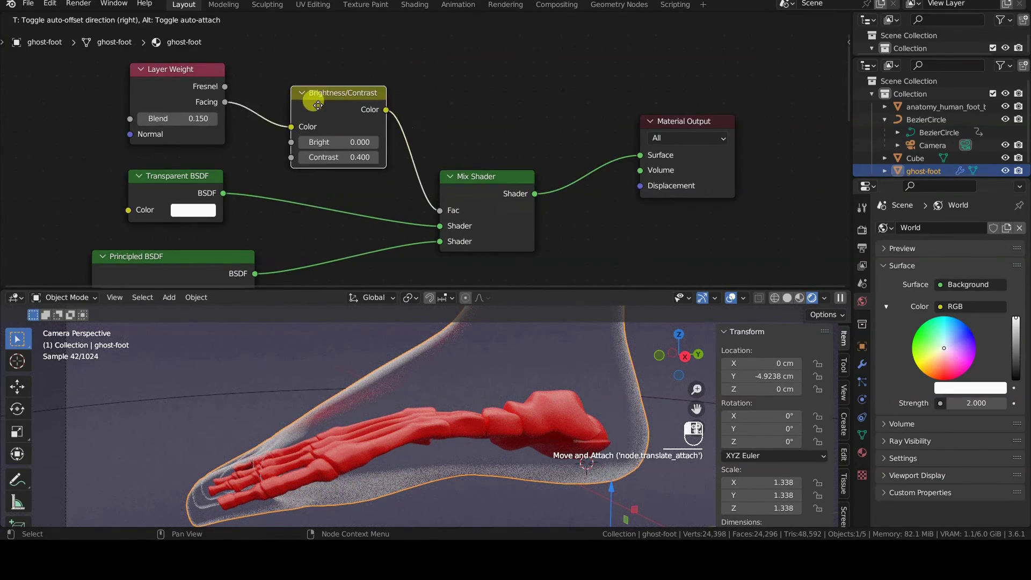
left_click(169, 95)
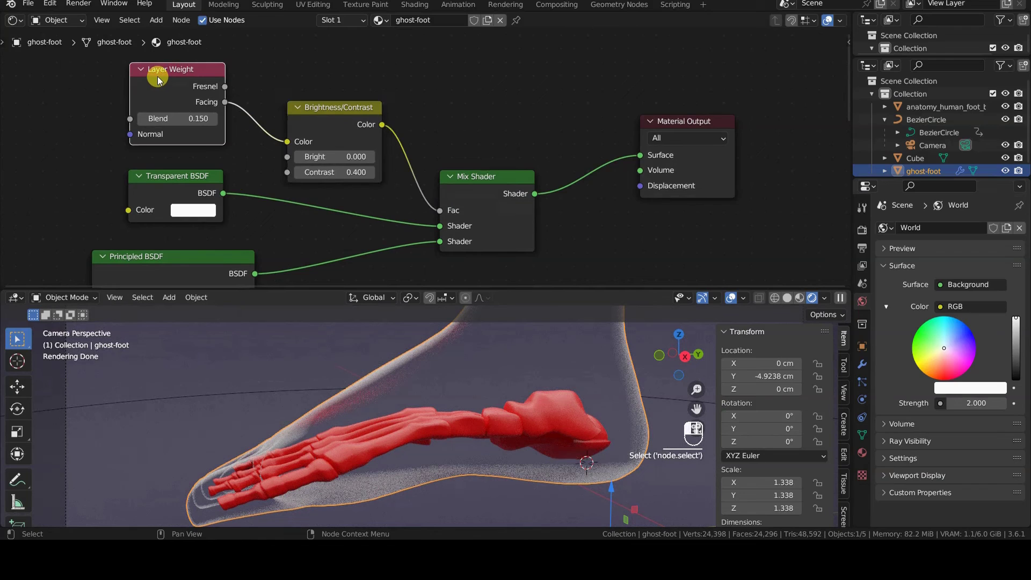